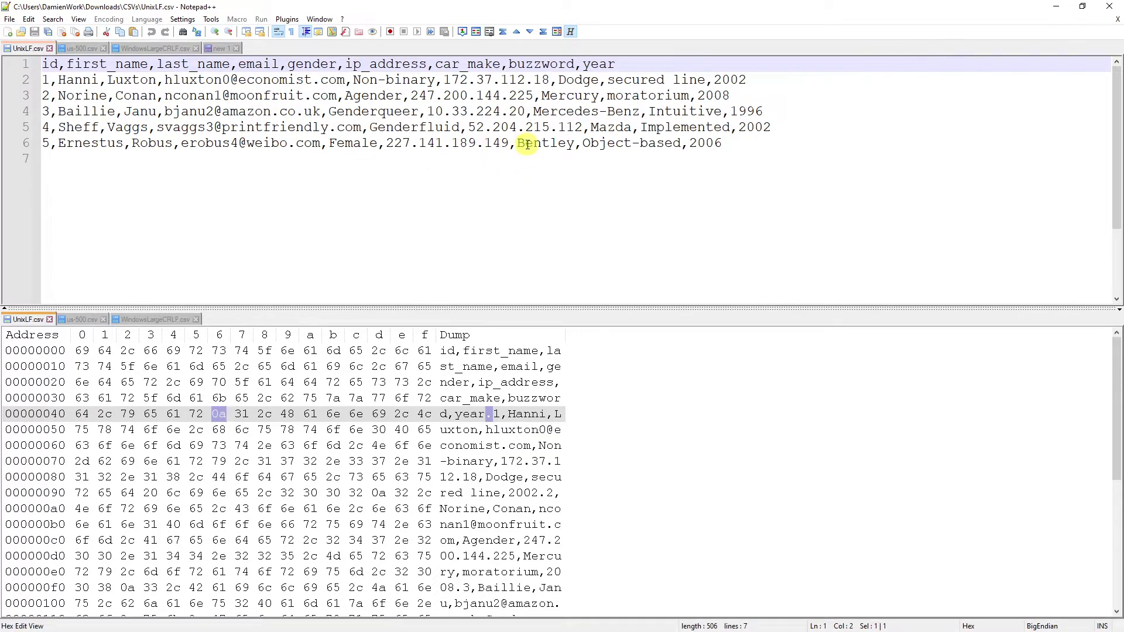
Confirm UnixLF.csv shows Unix (LF) in the status bar, matching the 0a bytes in the hex dump.
{"action": "left_click", "coordinate": [504, 140]}
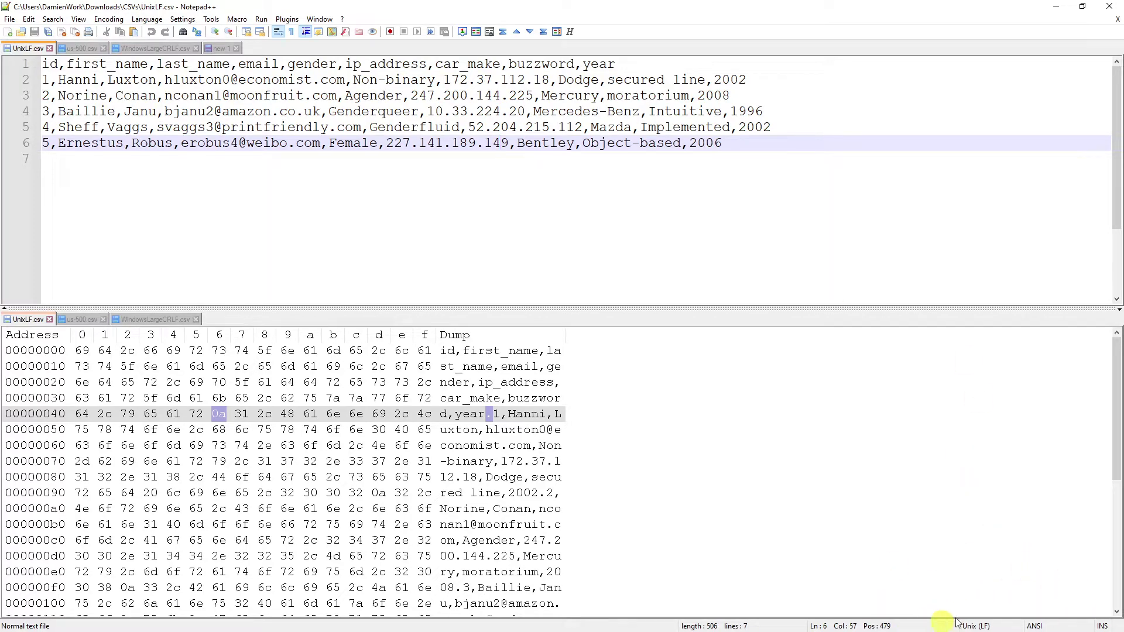
Compare us-500.csv's Macintosh (CR) endings with WindowsLargeCRLF.csv's Windows (CR LF) endings in text and hex.
{"action": "left_click", "coordinate": [82, 48]}
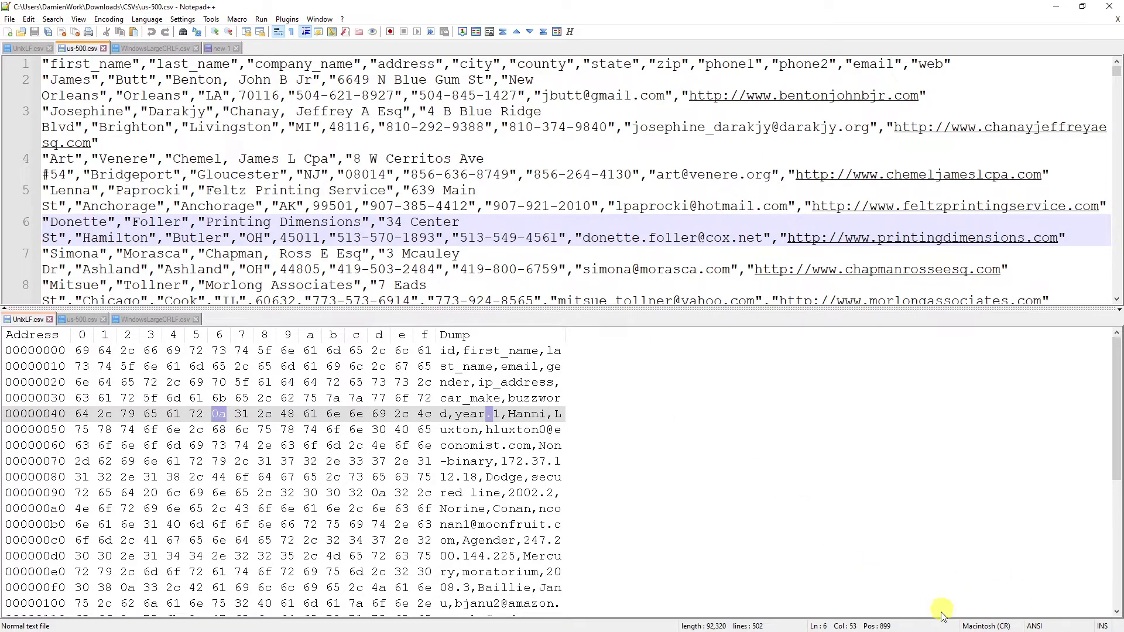
{"action": "left_click", "coordinate": [158, 48]}
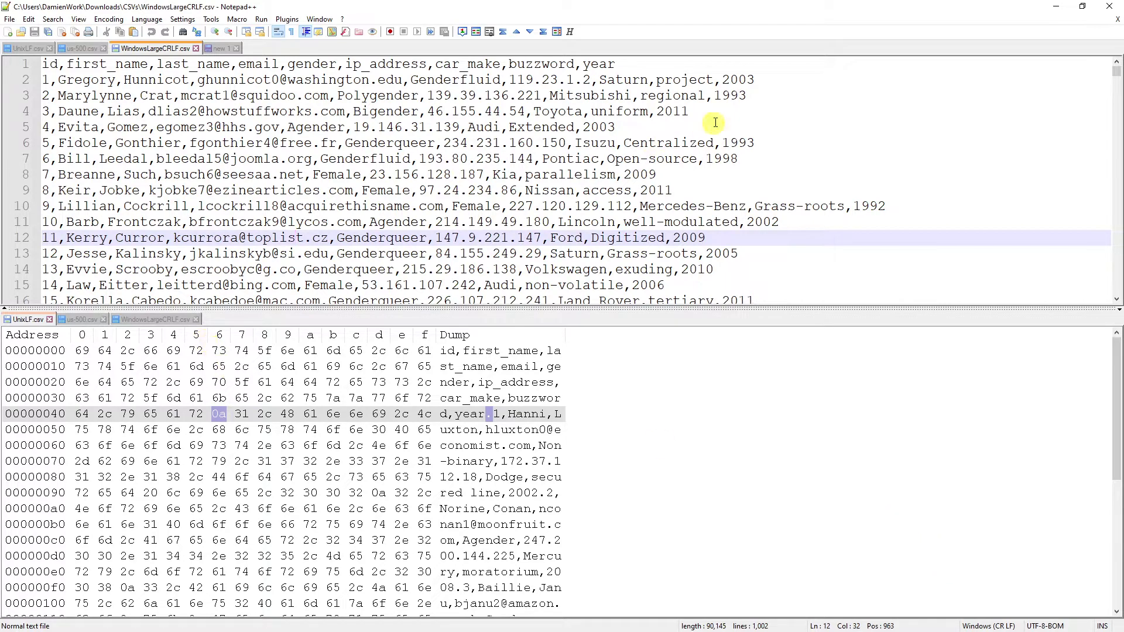
{"action": "left_click", "coordinate": [615, 63]}
{"action": "left_click", "coordinate": [755, 79]}
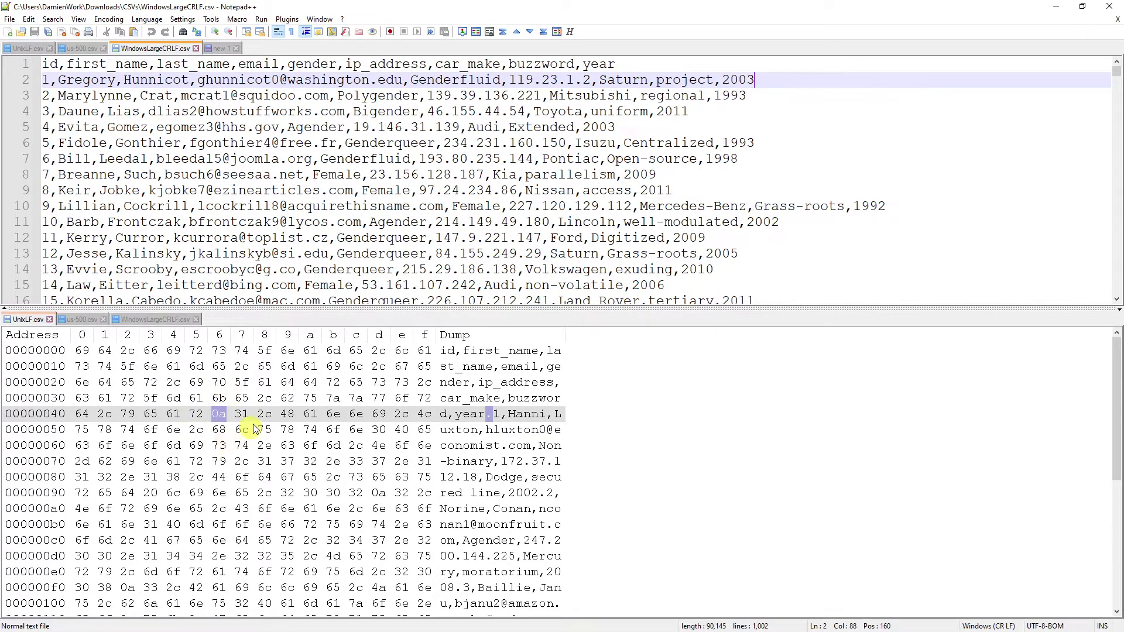
{"action": "left_click", "coordinate": [69, 321]}
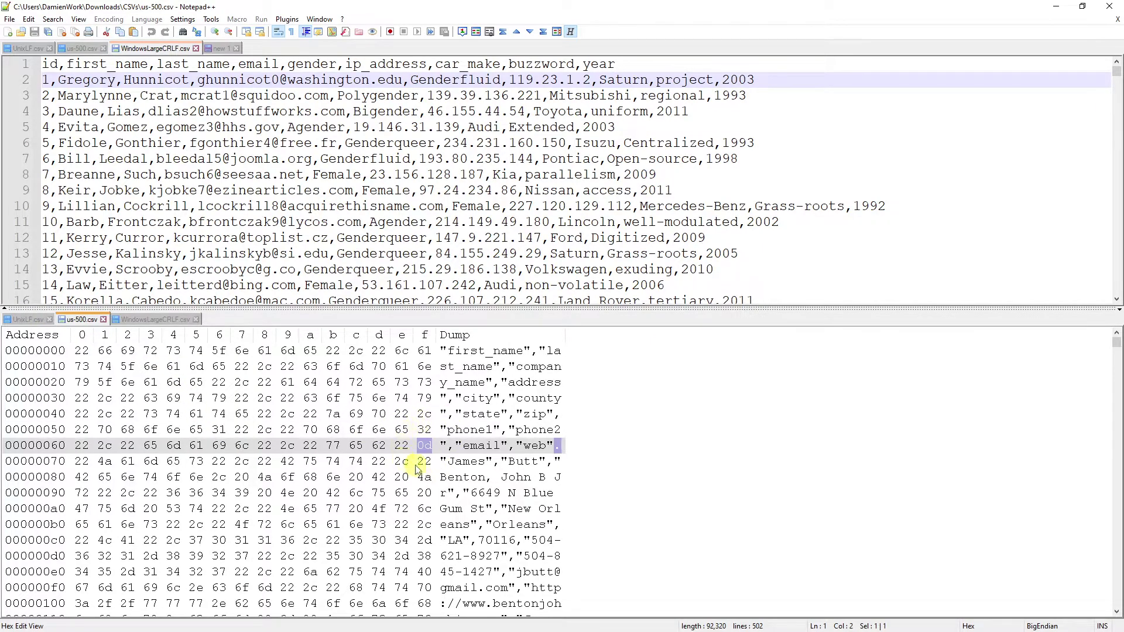
{"action": "left_click", "coordinate": [132, 319]}
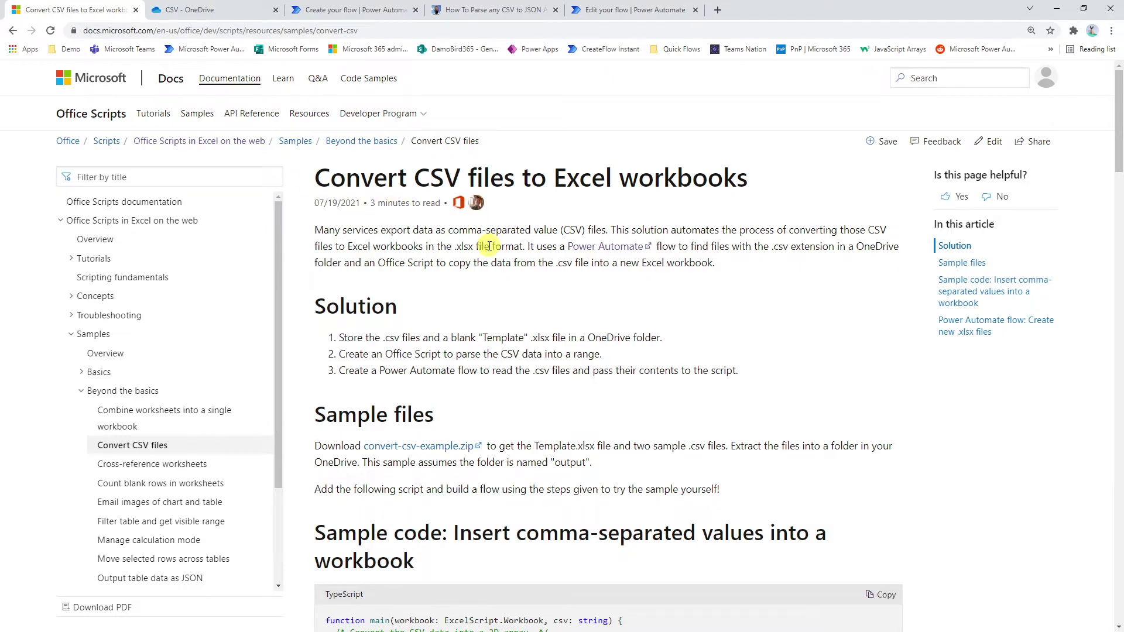
Copy the full TypeScript comma-separated-values sample from the Docs article, then open a new browser tab.
{"action": "scroll", "coordinate": [503, 275], "scroll_direction": "down", "scroll_amount": 5}
{"action": "scroll", "coordinate": [518, 288], "scroll_direction": "down", "scroll_amount": 3}
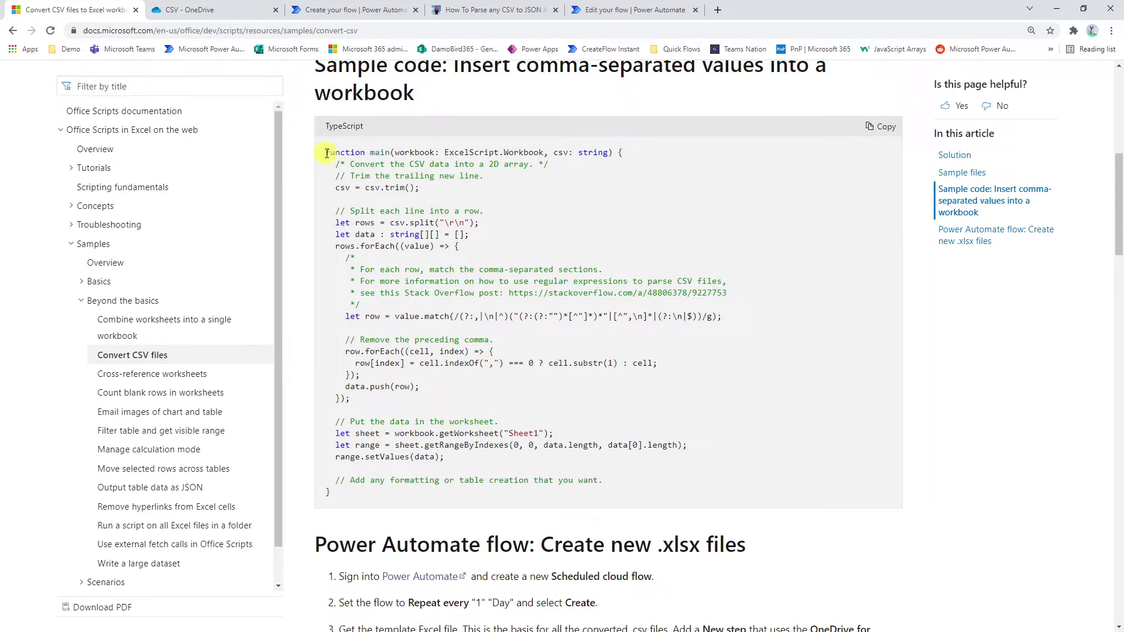
{"action": "left_click_drag", "start_coordinate": [326, 153], "coordinate": [423, 496]}
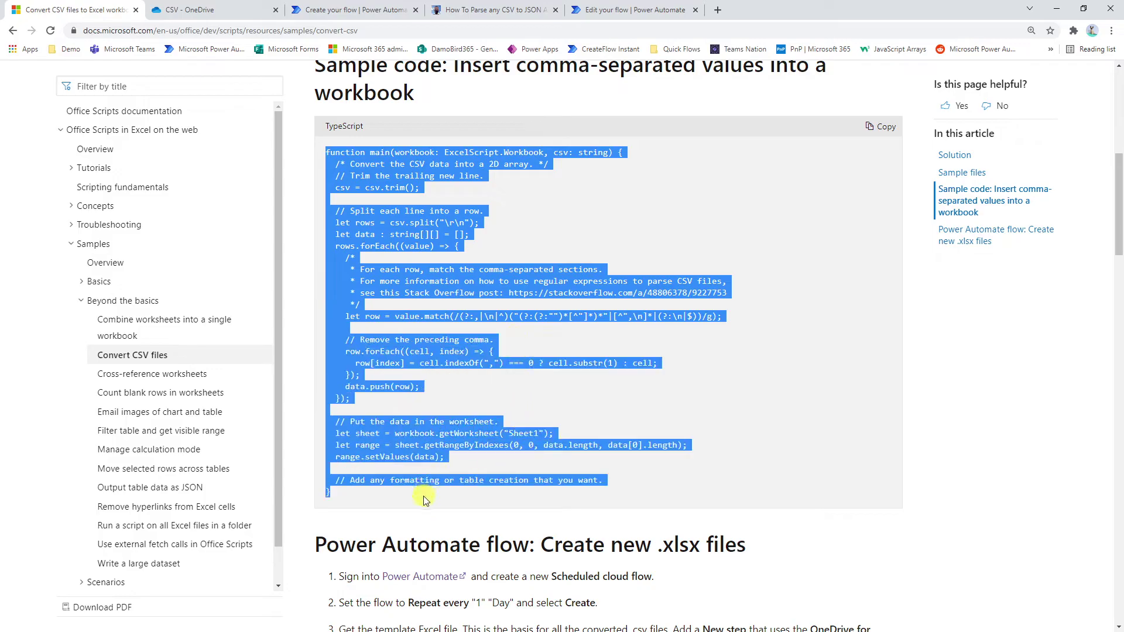
{"action": "right_click", "coordinate": [443, 275]}
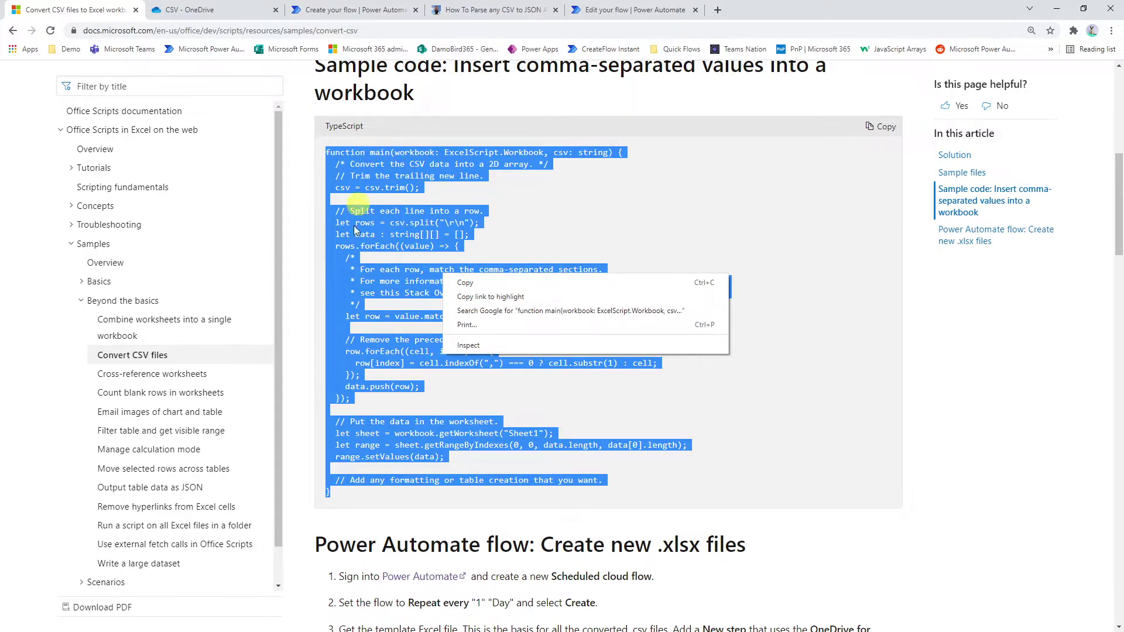
{"action": "left_click", "coordinate": [466, 283]}
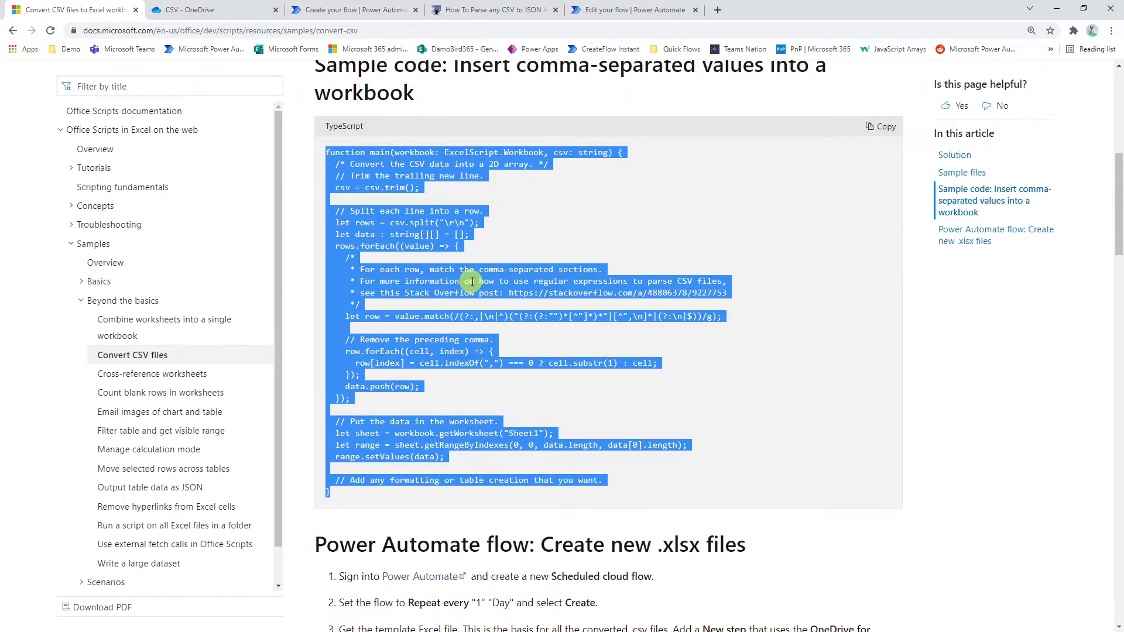
{"action": "left_click", "coordinate": [717, 11]}
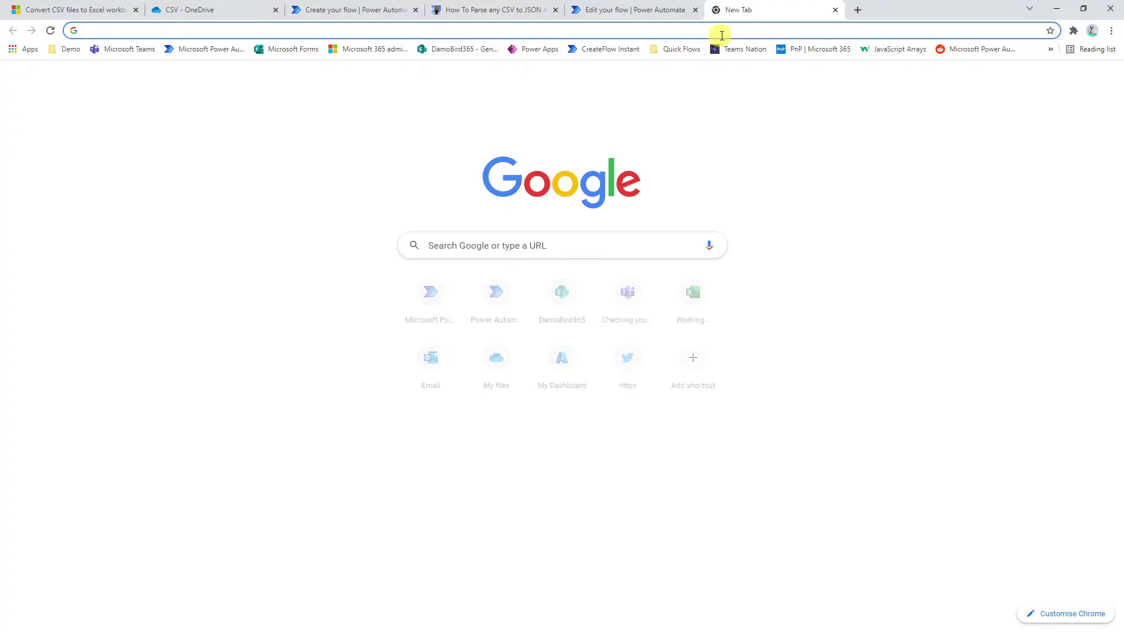
Create a blank workbook via excel.new and show All Scripts in the Code Editor.
{"action": "left_click", "coordinate": [731, 30]}
{"action": "type", "text": "excel"}
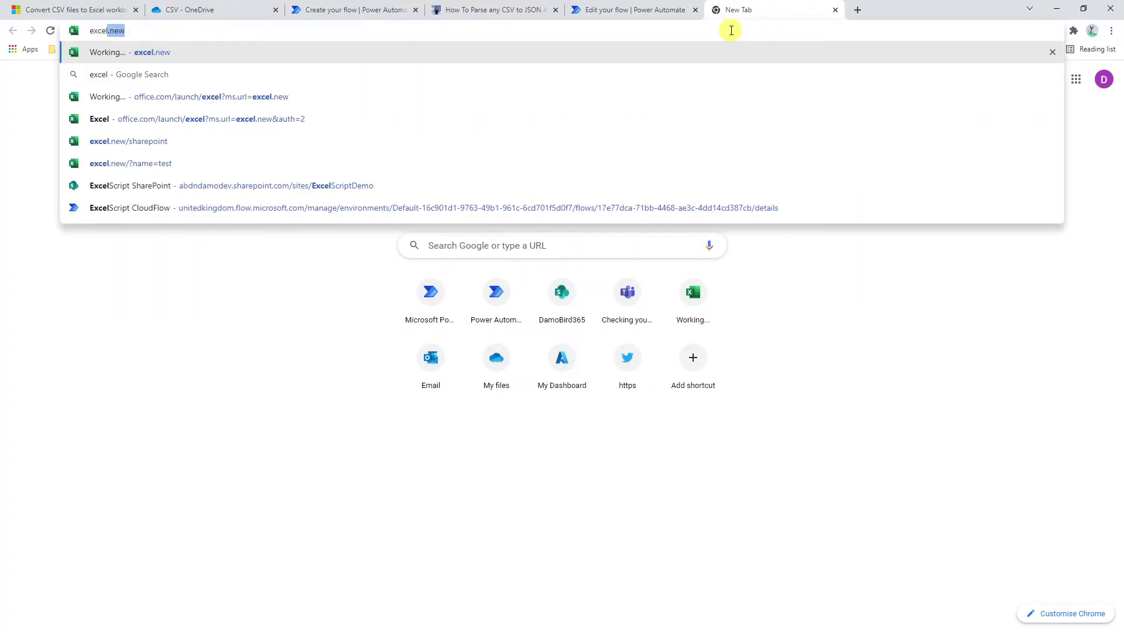
{"action": "type", "text": ".new"}
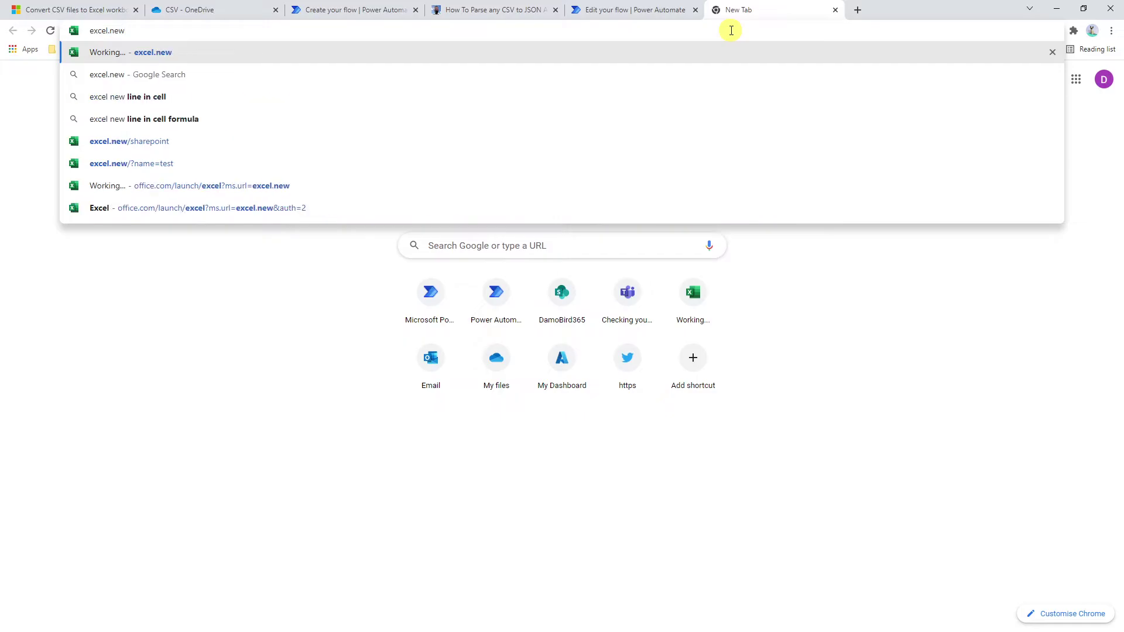
{"action": "key", "text": "Return"}
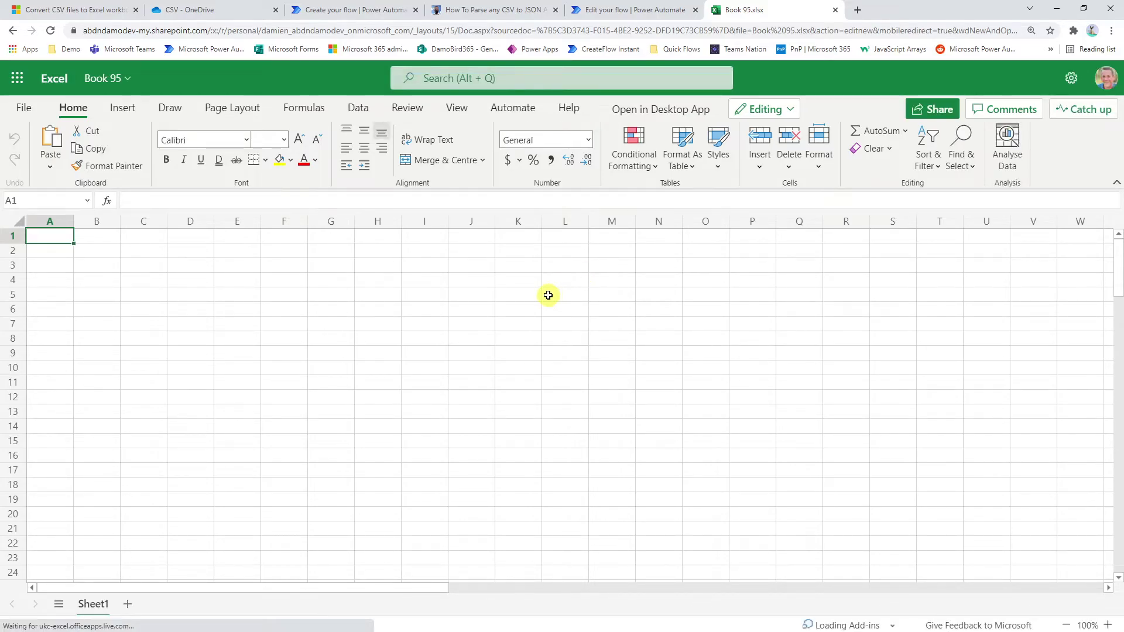
{"action": "left_click", "coordinate": [512, 109]}
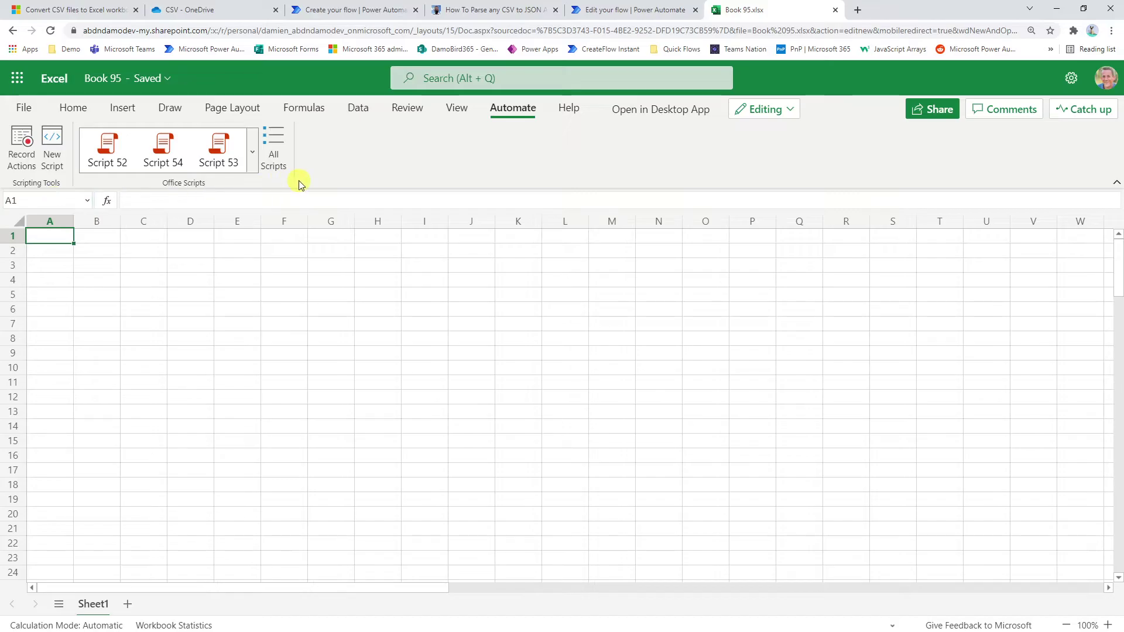
{"action": "left_click", "coordinate": [275, 147]}
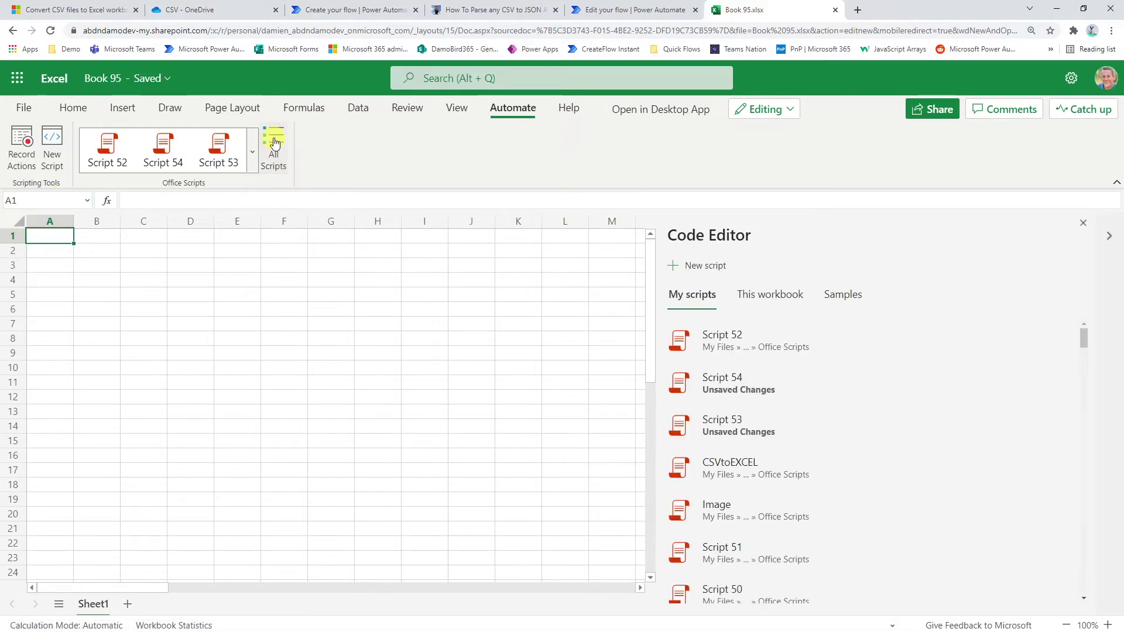
Create a new Office Script and rename it ConvertCSV.
{"action": "left_click", "coordinate": [691, 265]}
{"action": "left_click", "coordinate": [703, 320]}
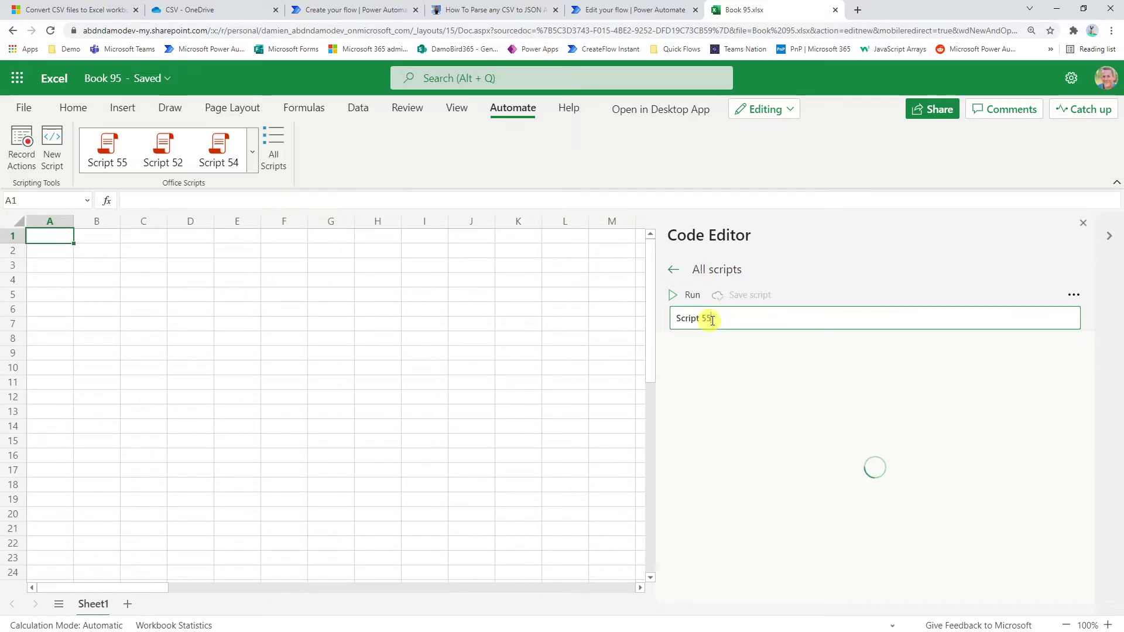
{"action": "key", "text": "ctrl+a"}
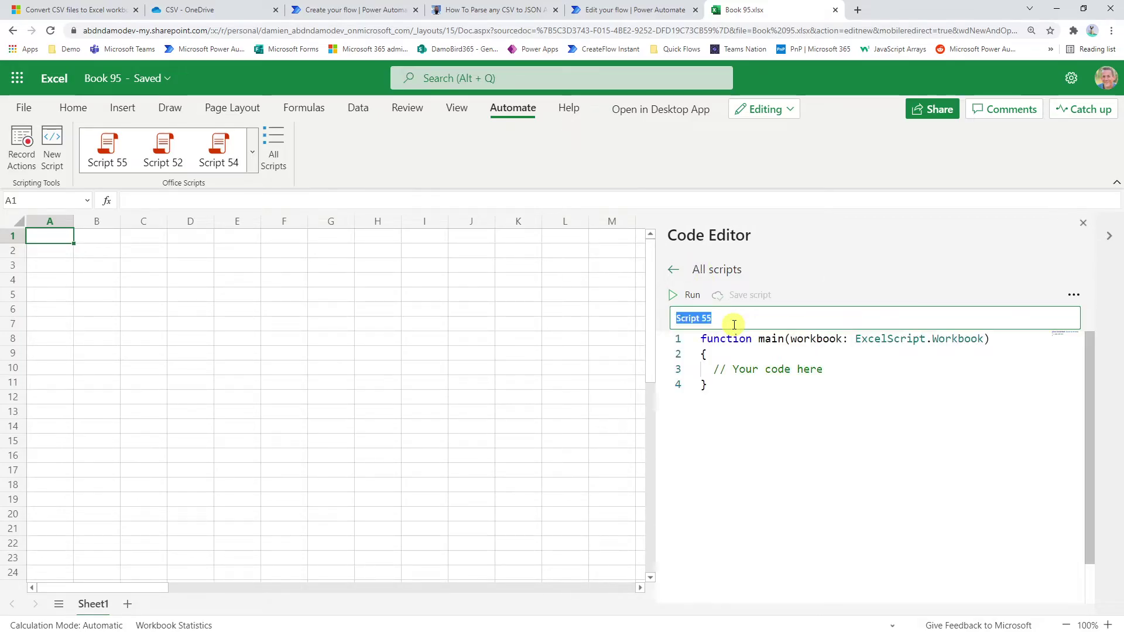
{"action": "type", "text": "ConvertCSV"}
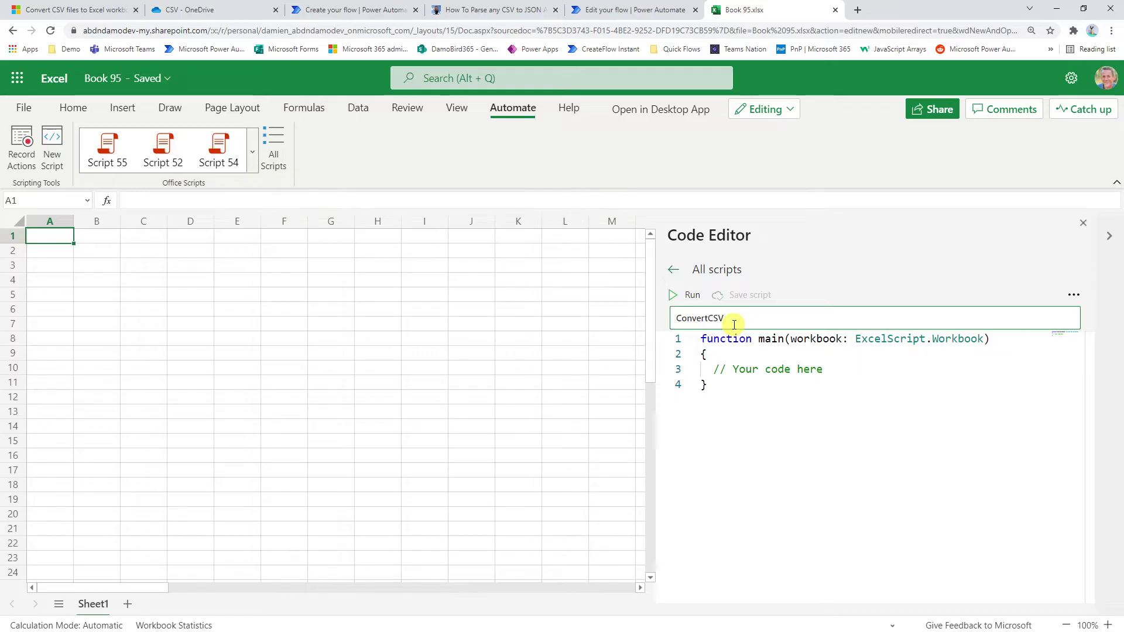
Replace the default script code with the copied CSV-to-workbook sample and save the script.
{"action": "left_click_drag", "start_coordinate": [787, 427], "coordinate": [695, 357]}
{"action": "left_click", "coordinate": [683, 339]}
{"action": "left_click_drag", "start_coordinate": [745, 397], "coordinate": [702, 347]}
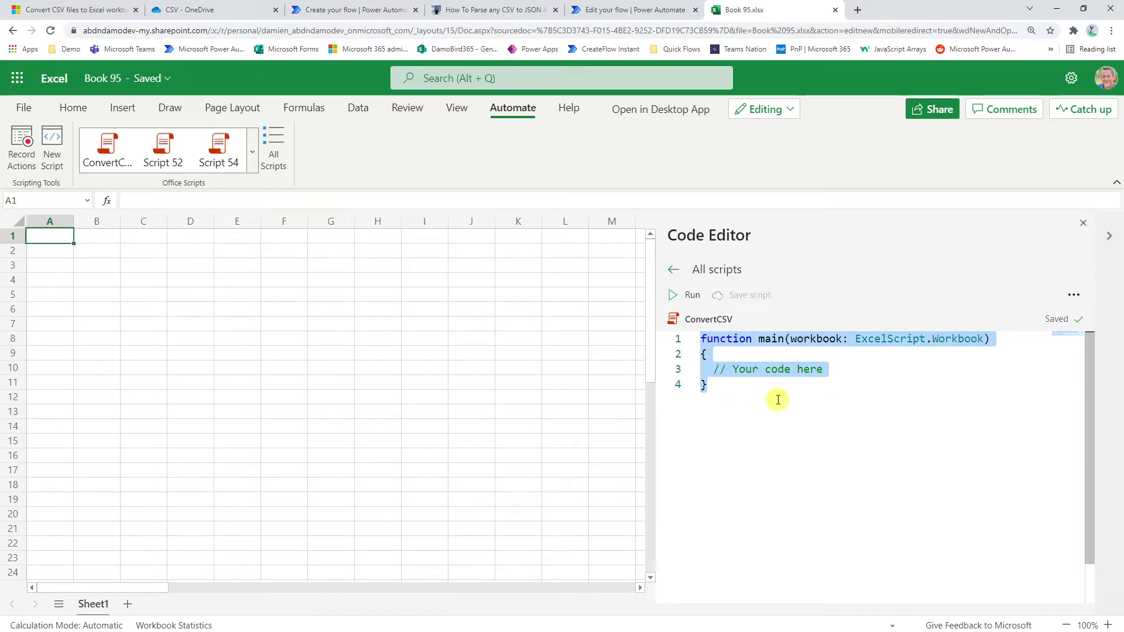
{"action": "key", "text": "ctrl+v"}
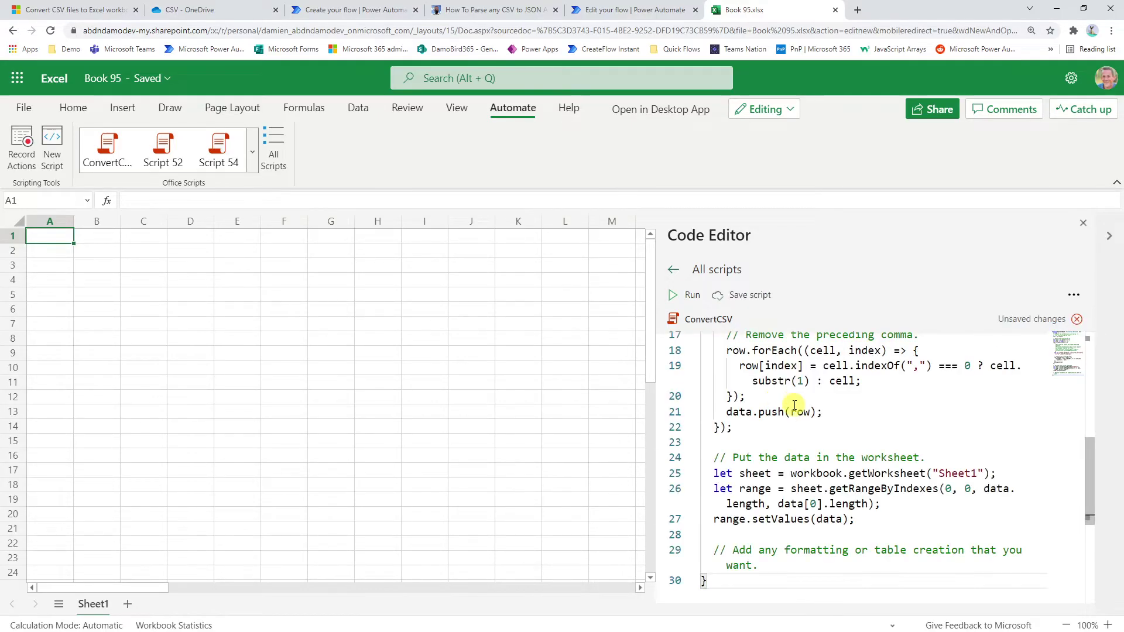
{"action": "left_click_drag", "start_coordinate": [1091, 484], "coordinate": [1081, 359]}
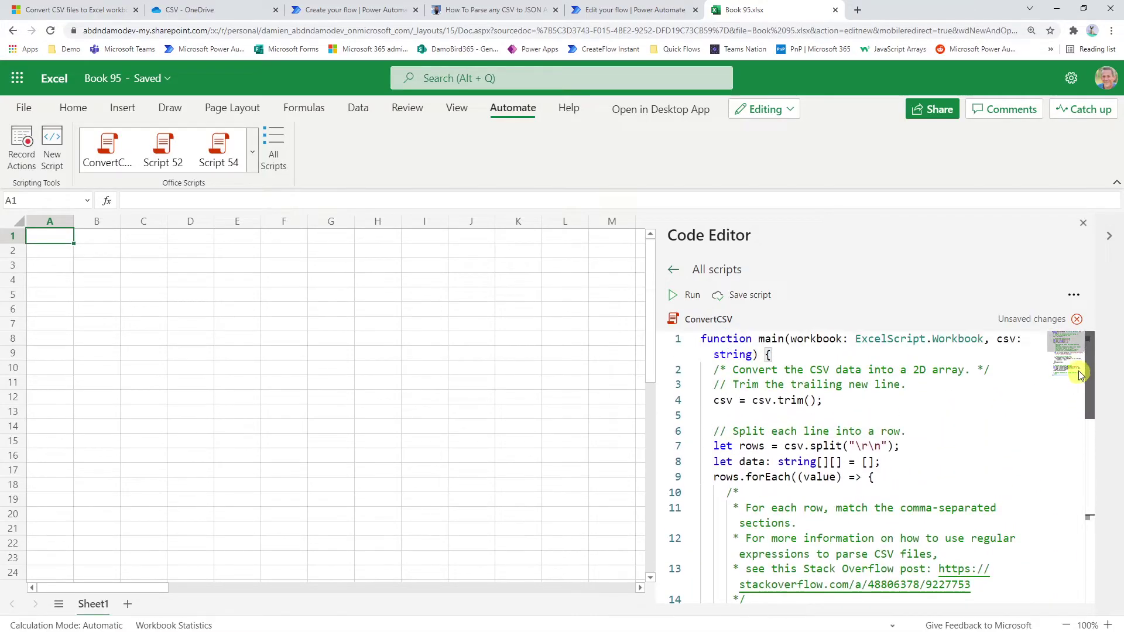
{"action": "left_click", "coordinate": [745, 296]}
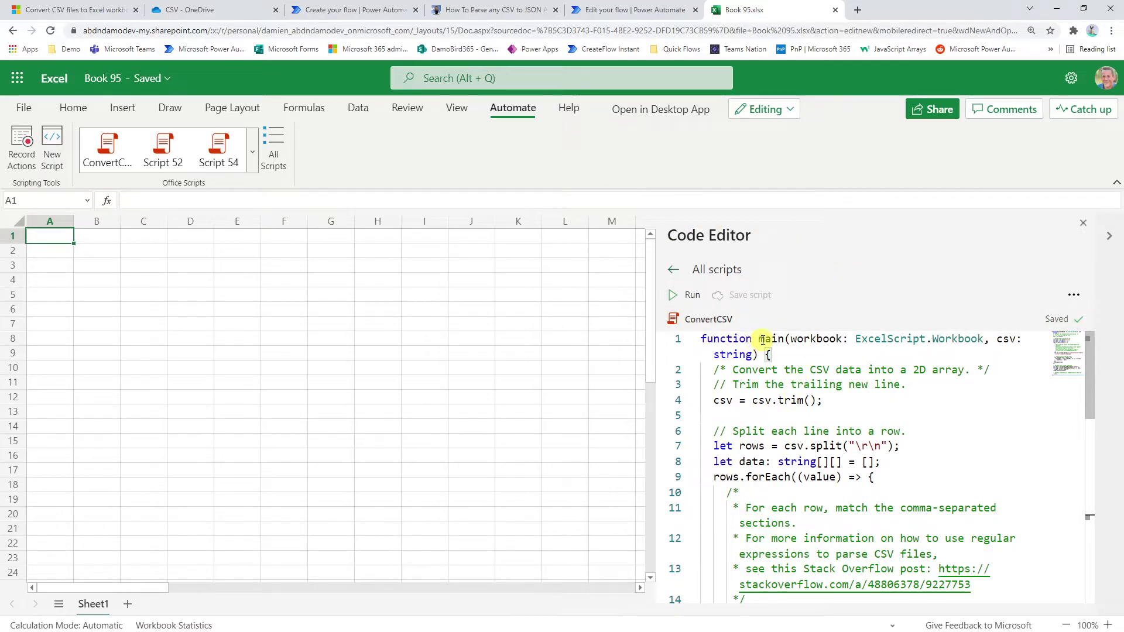
Review UnixLF.csv, us-500.csv and WindowsLargeCRLF.csv in OneDrive's CSV folder, then return to the flow.
{"action": "left_click", "coordinate": [206, 10]}
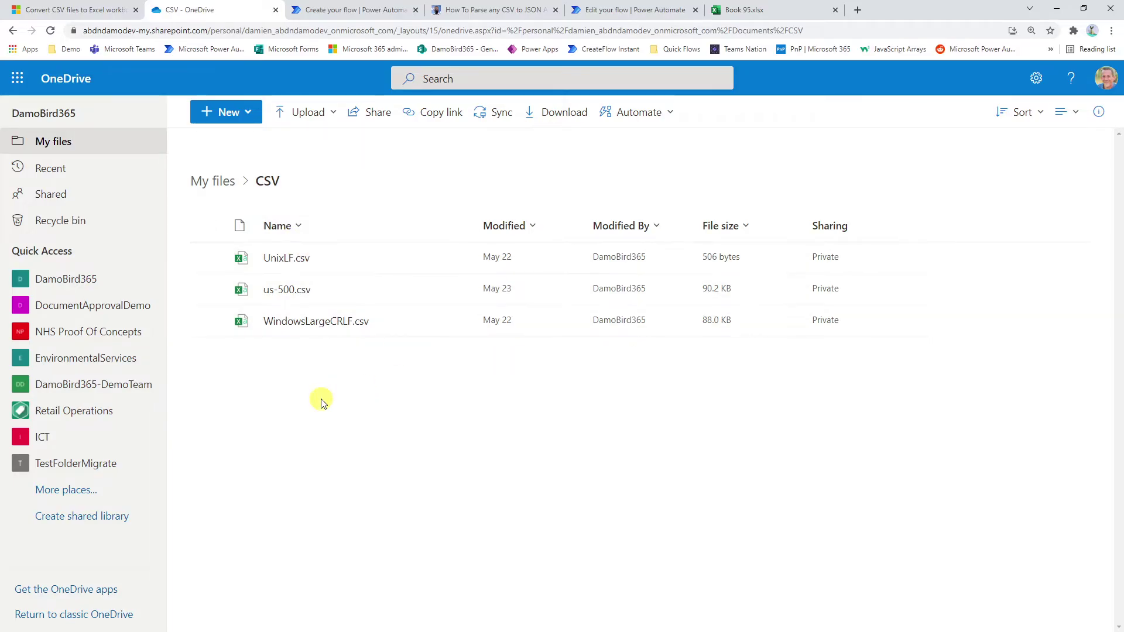
{"action": "left_click", "coordinate": [348, 15]}
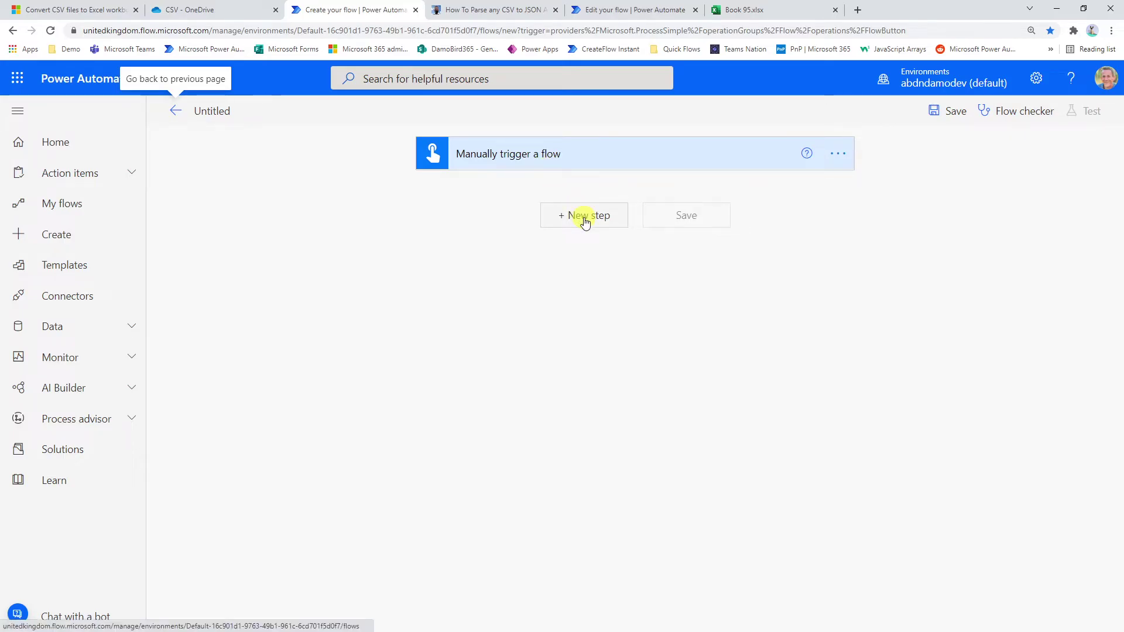
Add a OneDrive List files in folder action after the manual trigger, pointing at /CSV.
{"action": "left_click", "coordinate": [599, 239]}
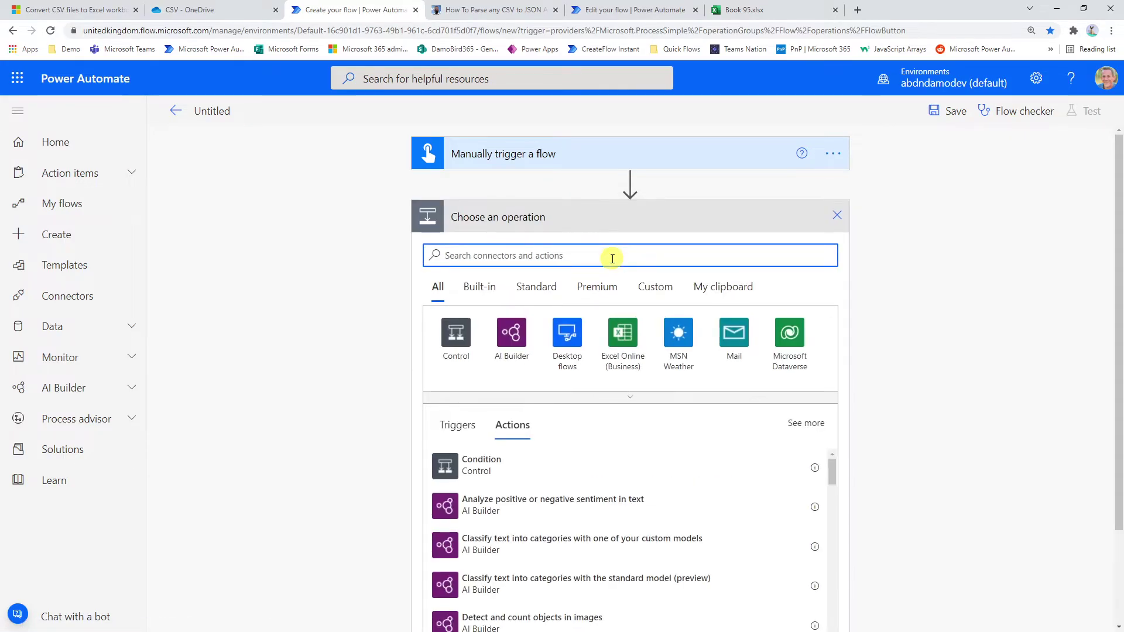
{"action": "type", "text": "list file"}
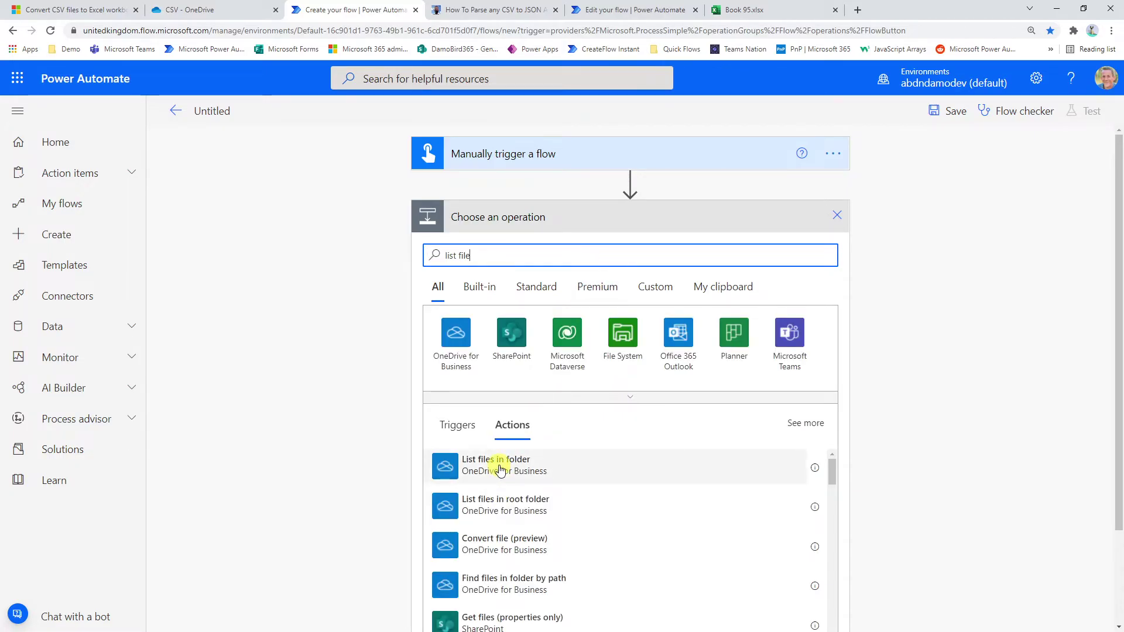
{"action": "left_click", "coordinate": [502, 462]}
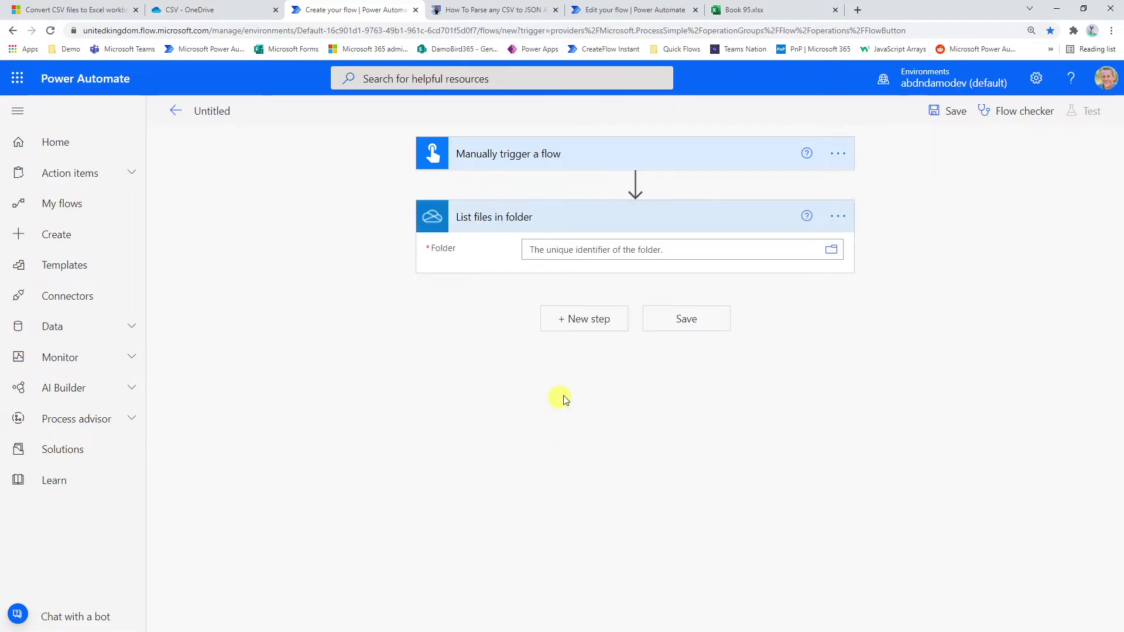
{"action": "left_click", "coordinate": [831, 250]}
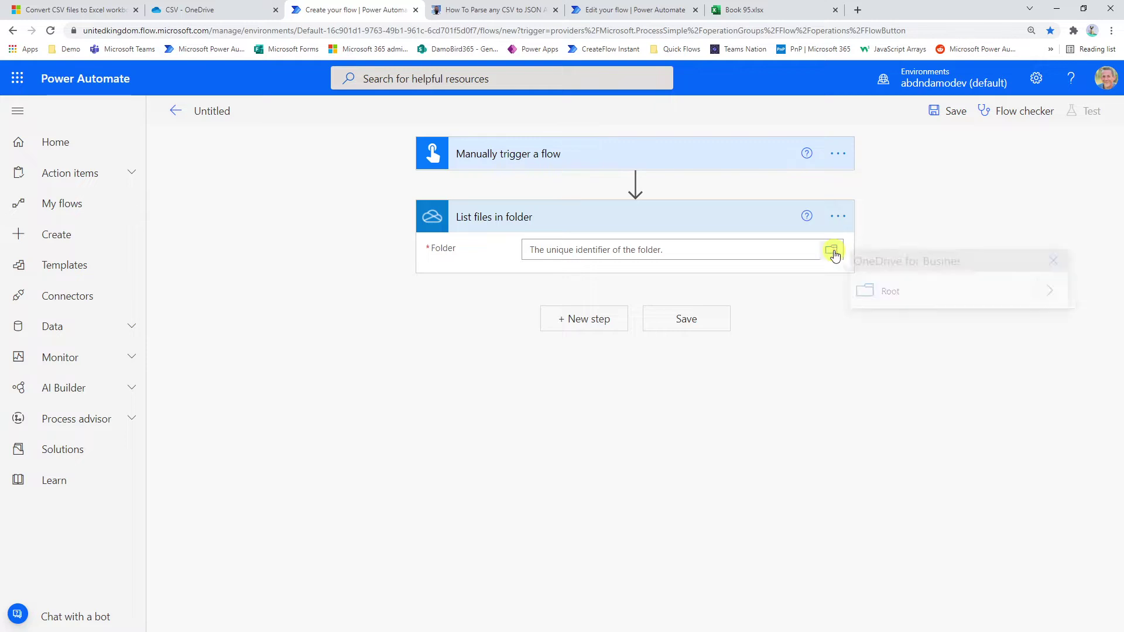
{"action": "left_click", "coordinate": [1056, 296]}
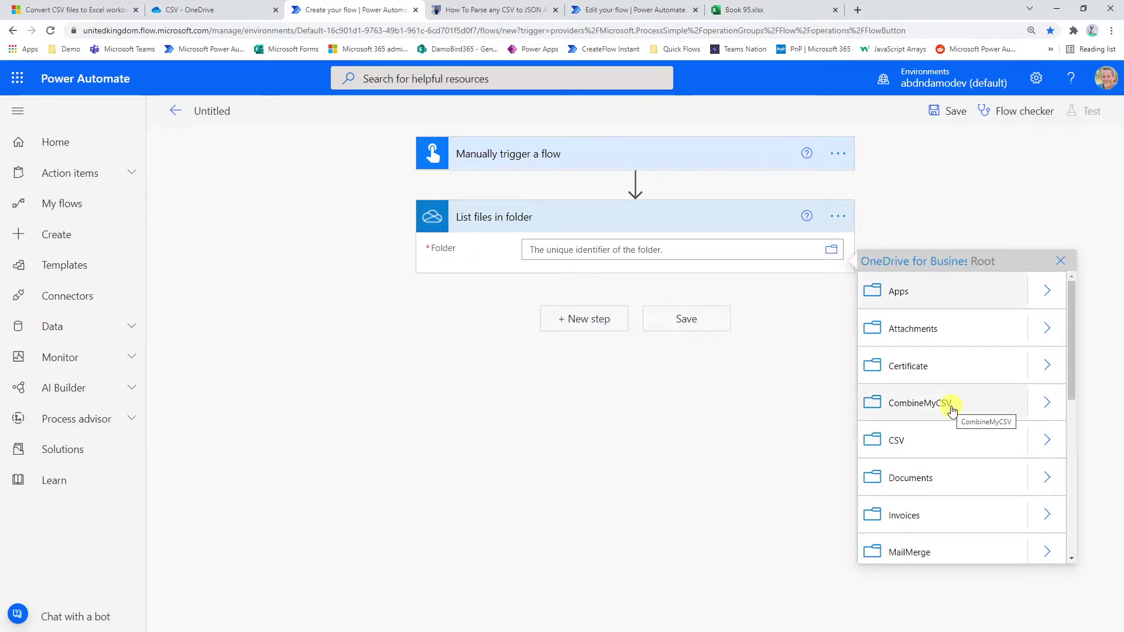
{"action": "left_click", "coordinate": [902, 440]}
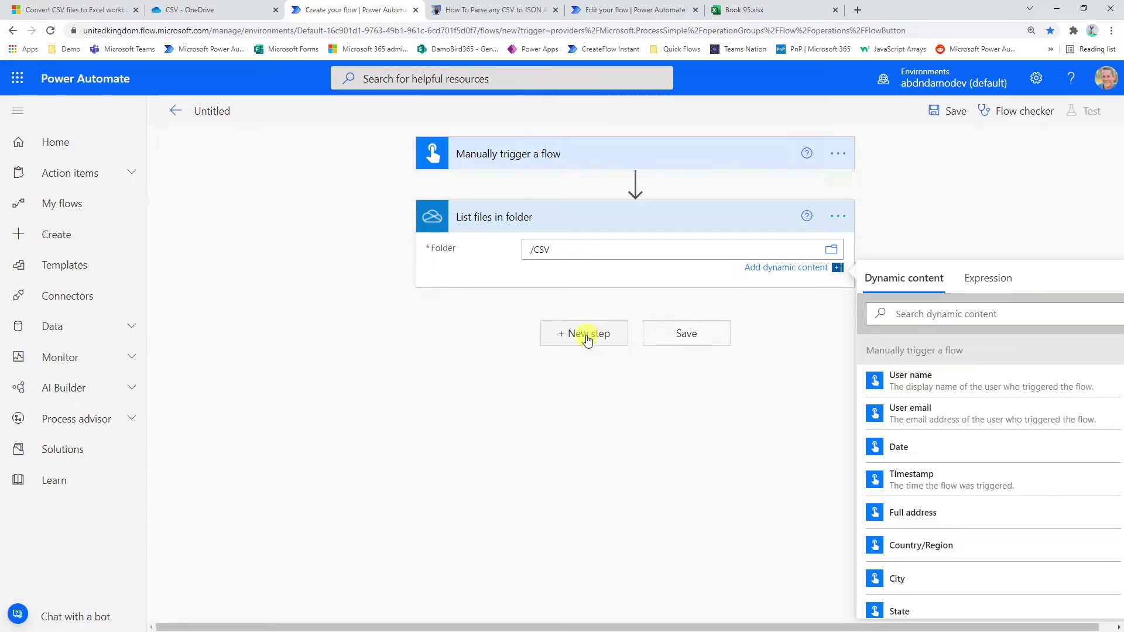
Reuse the FileContent step from the Solution Create New Excel File flow as the next action.
{"action": "left_click", "coordinate": [586, 338]}
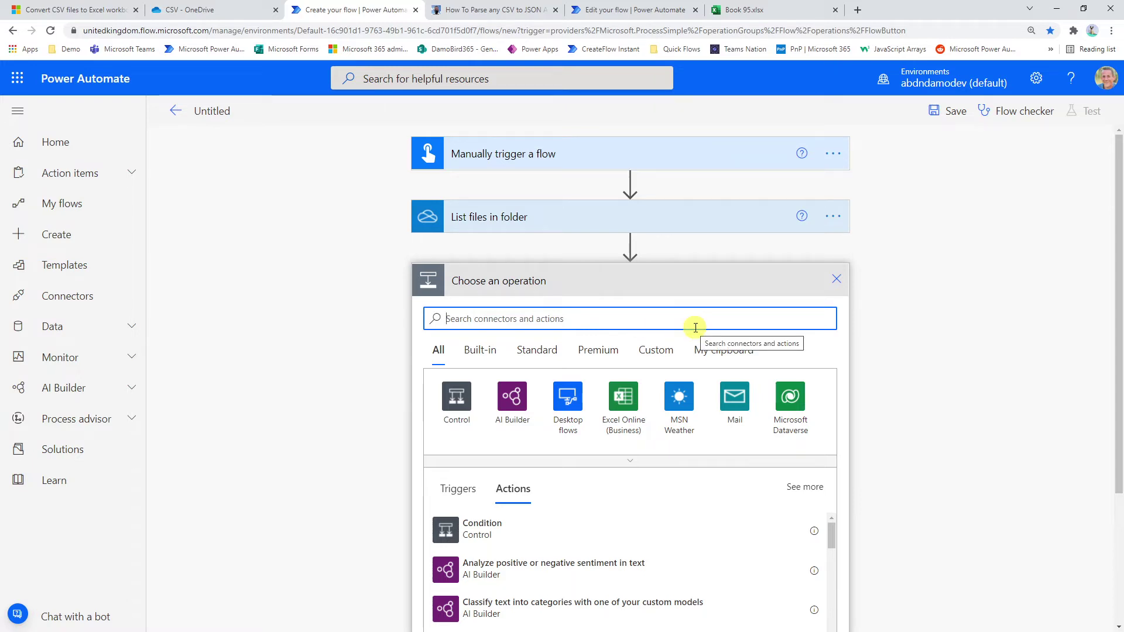
{"action": "left_click", "coordinate": [624, 10]}
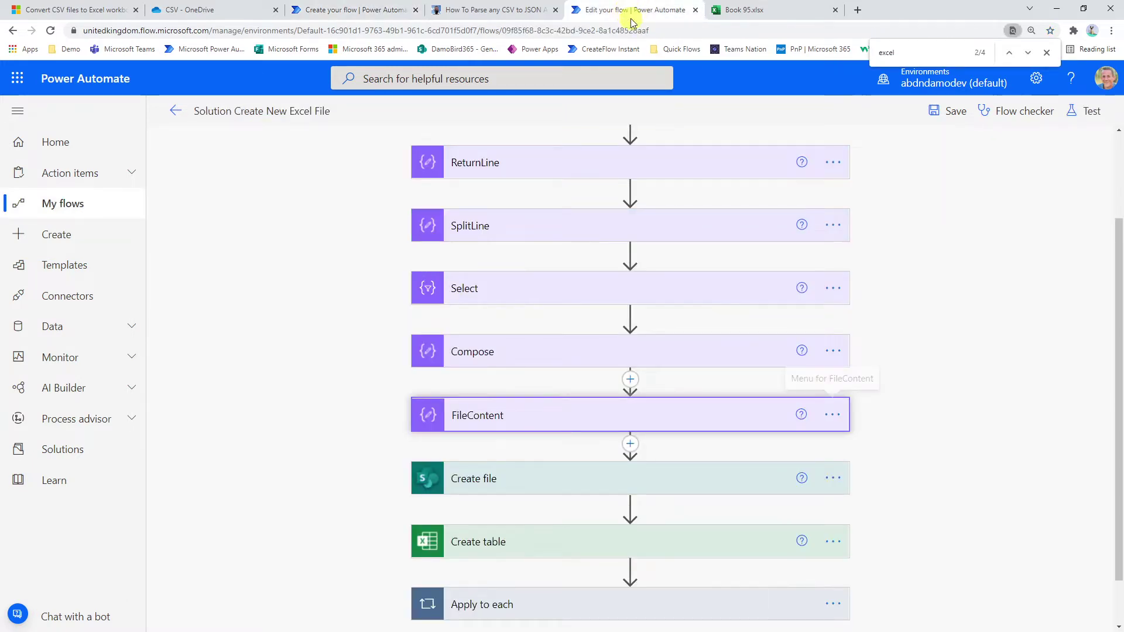
{"action": "left_click", "coordinate": [839, 416]}
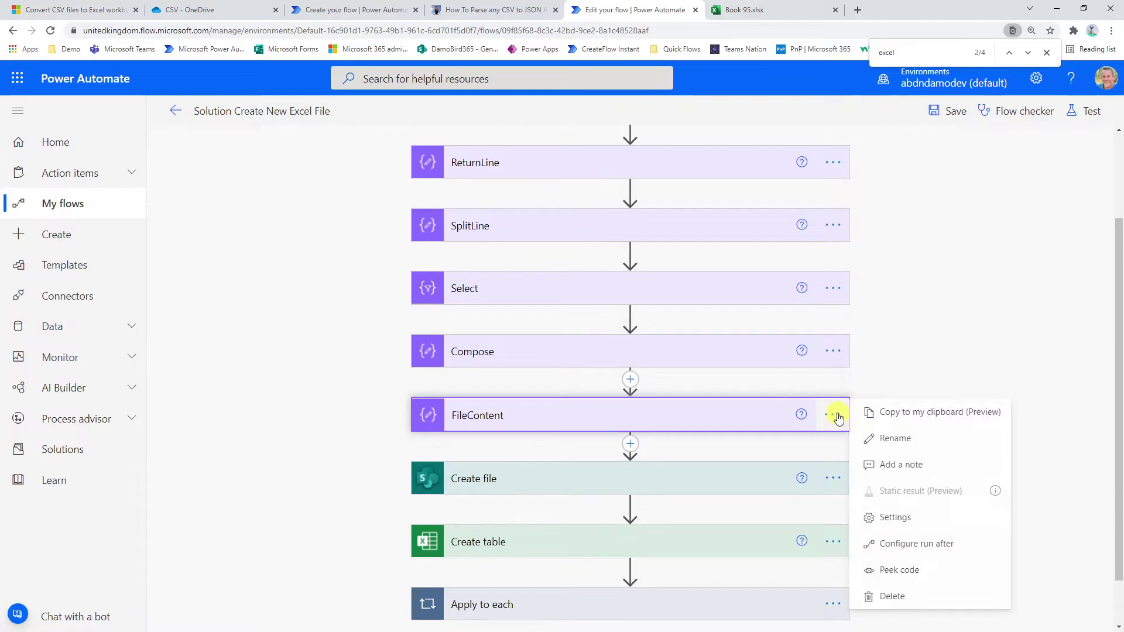
{"action": "left_click", "coordinate": [921, 419]}
{"action": "left_click", "coordinate": [371, 23]}
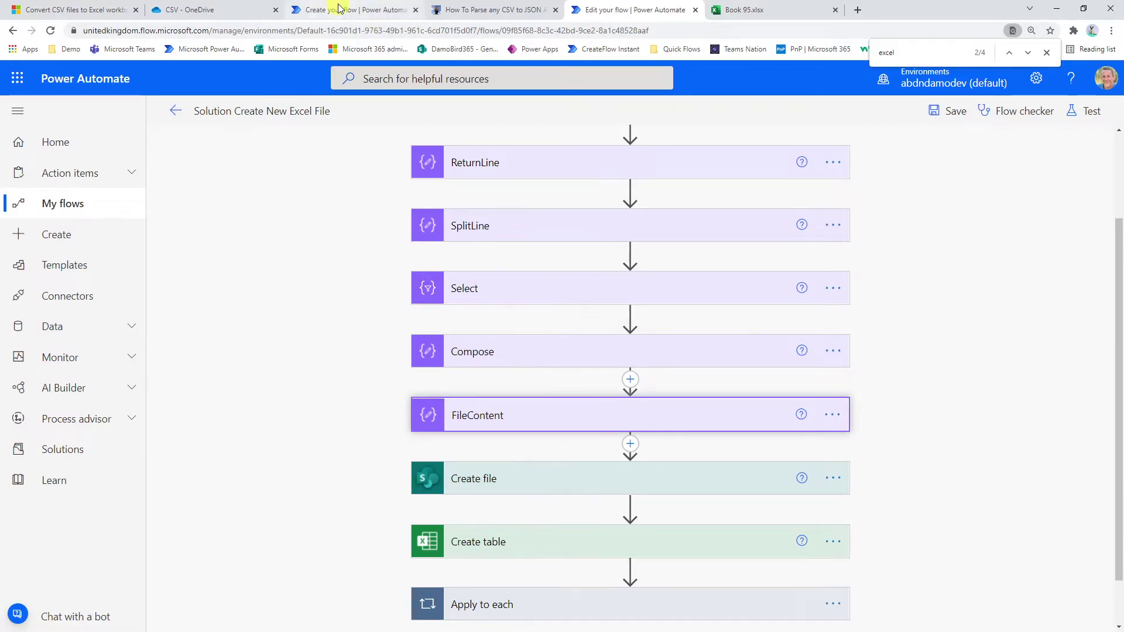
{"action": "left_click", "coordinate": [722, 351]}
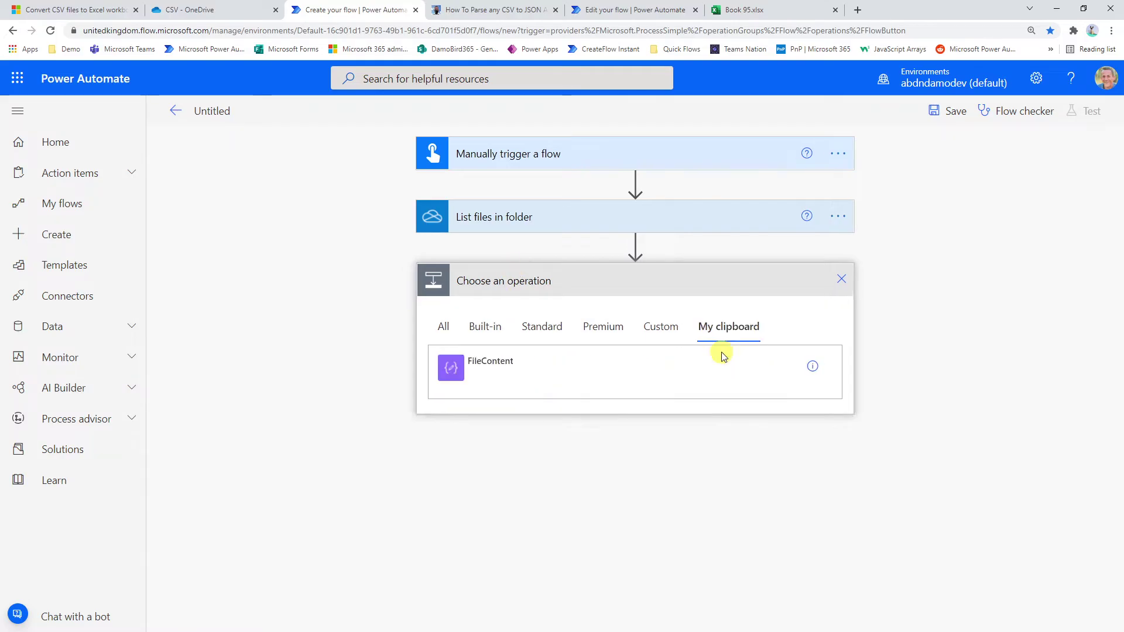
{"action": "left_click", "coordinate": [477, 362]}
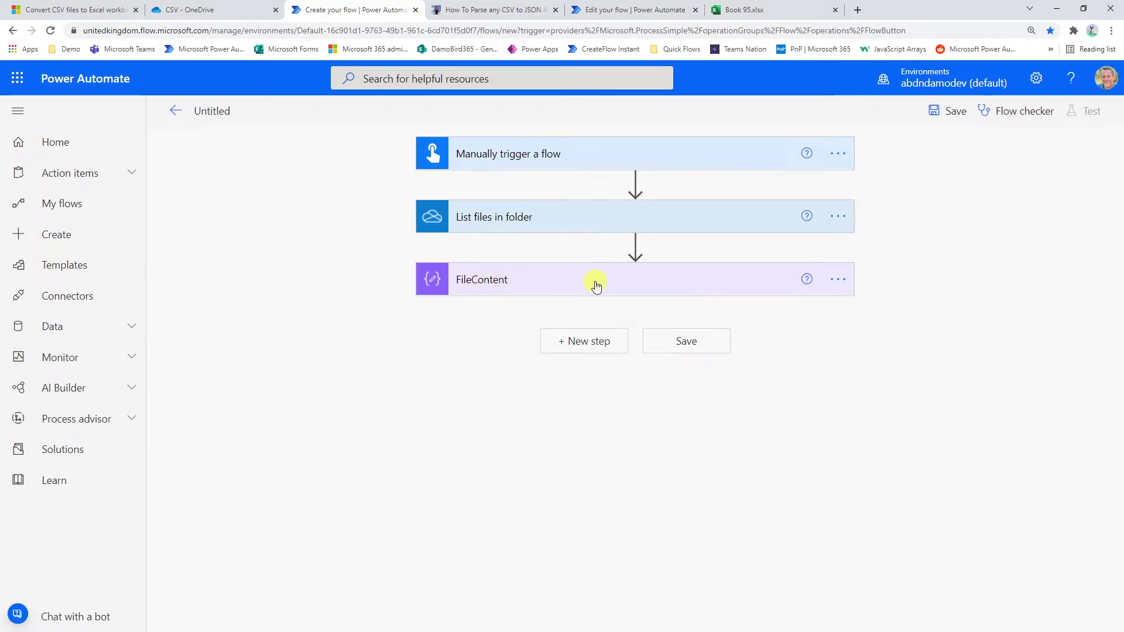
Add a OneDrive for Business Create file action below the FileContent step.
{"action": "left_click", "coordinate": [542, 225]}
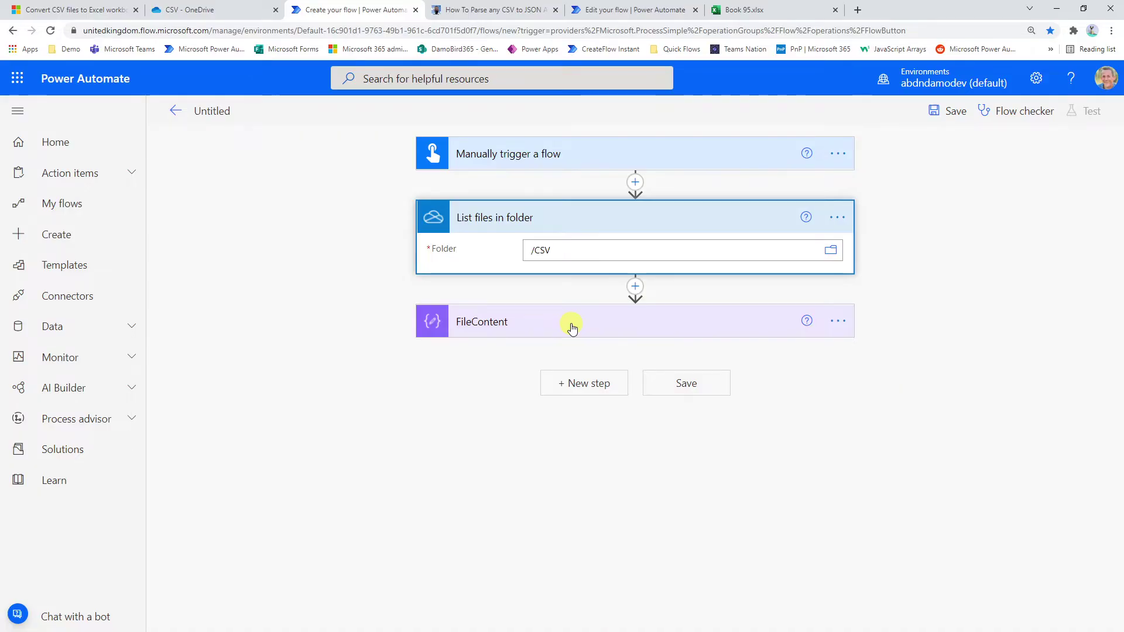
{"action": "left_click", "coordinate": [579, 384]}
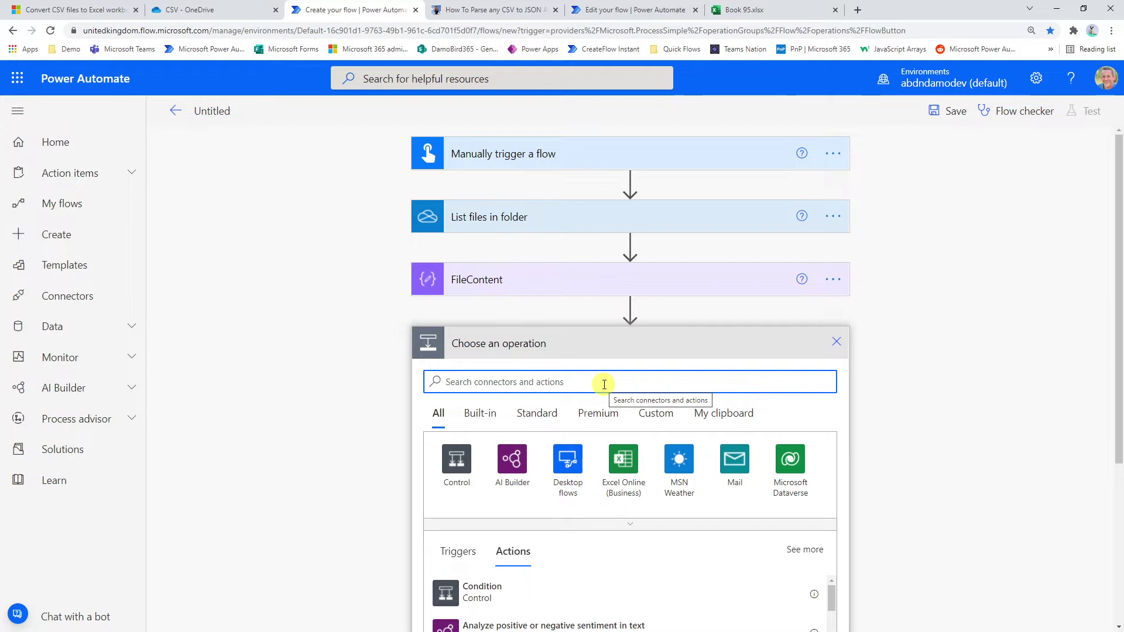
{"action": "type", "text": "create file"}
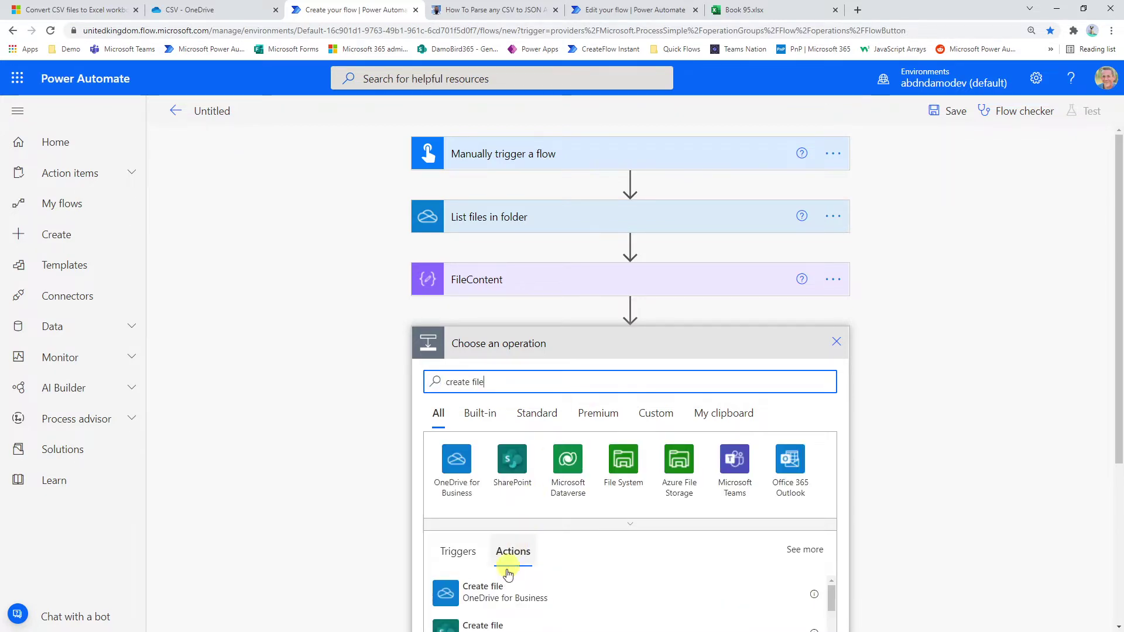
{"action": "left_click", "coordinate": [504, 592]}
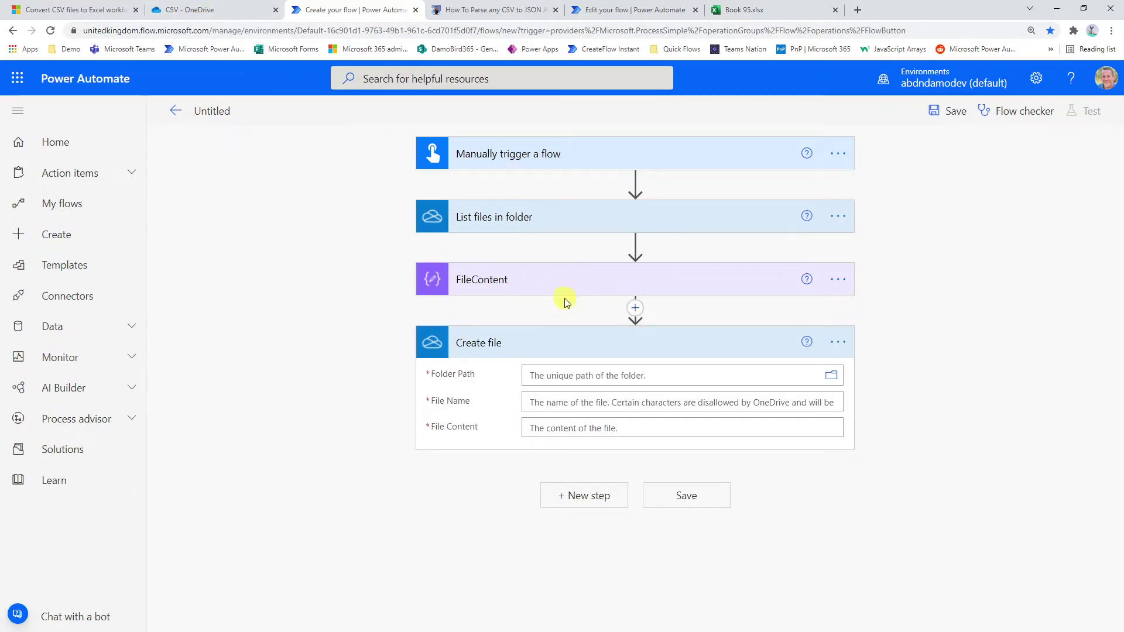
Set Create file's folder path to /CSV.
{"action": "left_click", "coordinate": [832, 380]}
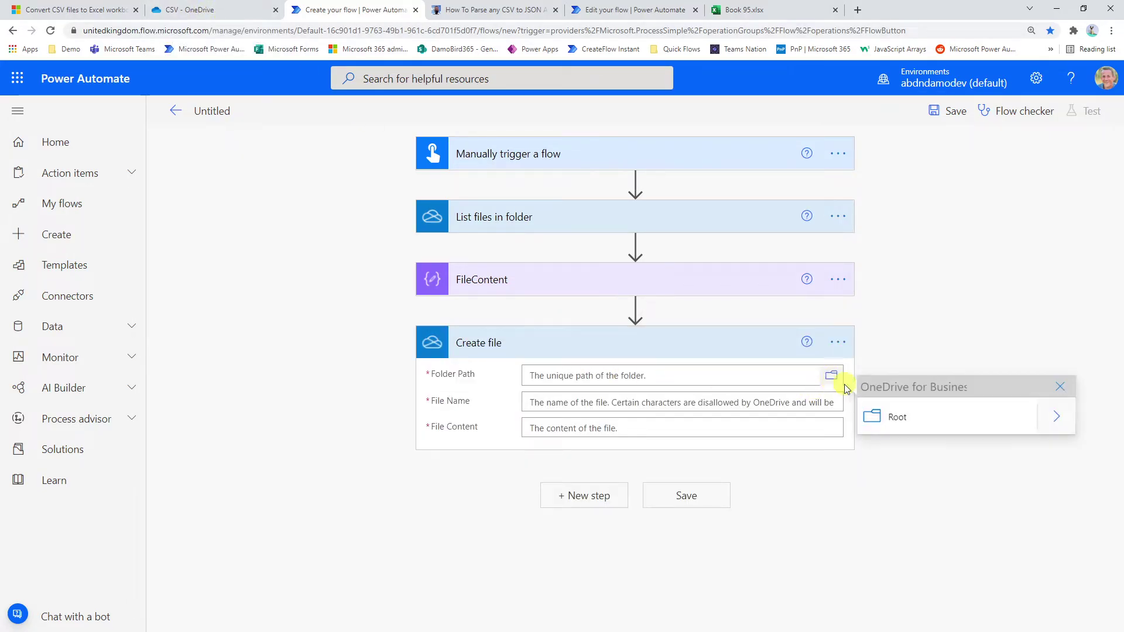
{"action": "left_click", "coordinate": [1057, 419]}
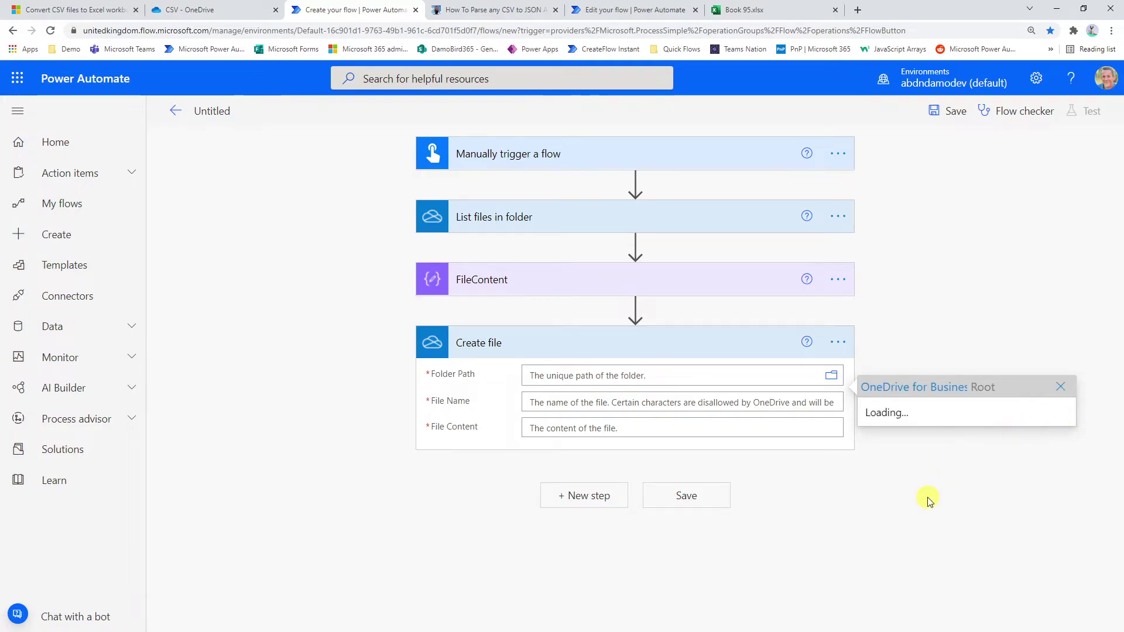
{"action": "left_click", "coordinate": [900, 261]}
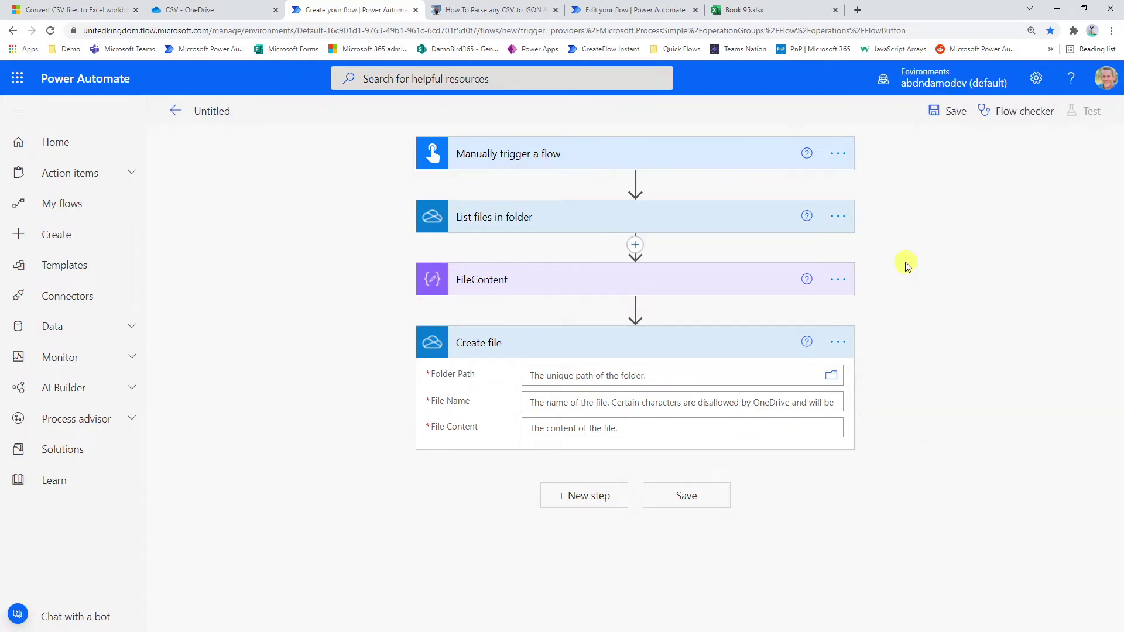
Set the file name to dynamic Name without extension, wrapping Create file in Apply to each.
{"action": "left_click", "coordinate": [592, 416]}
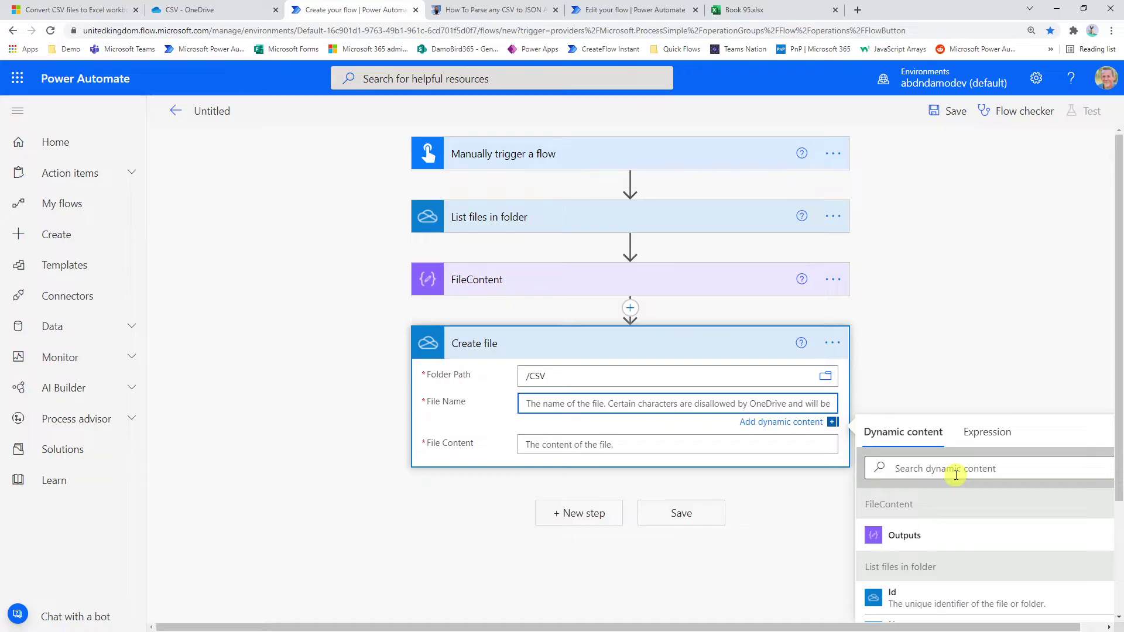
{"action": "left_click", "coordinate": [955, 472]}
{"action": "type", "text": "filen"}
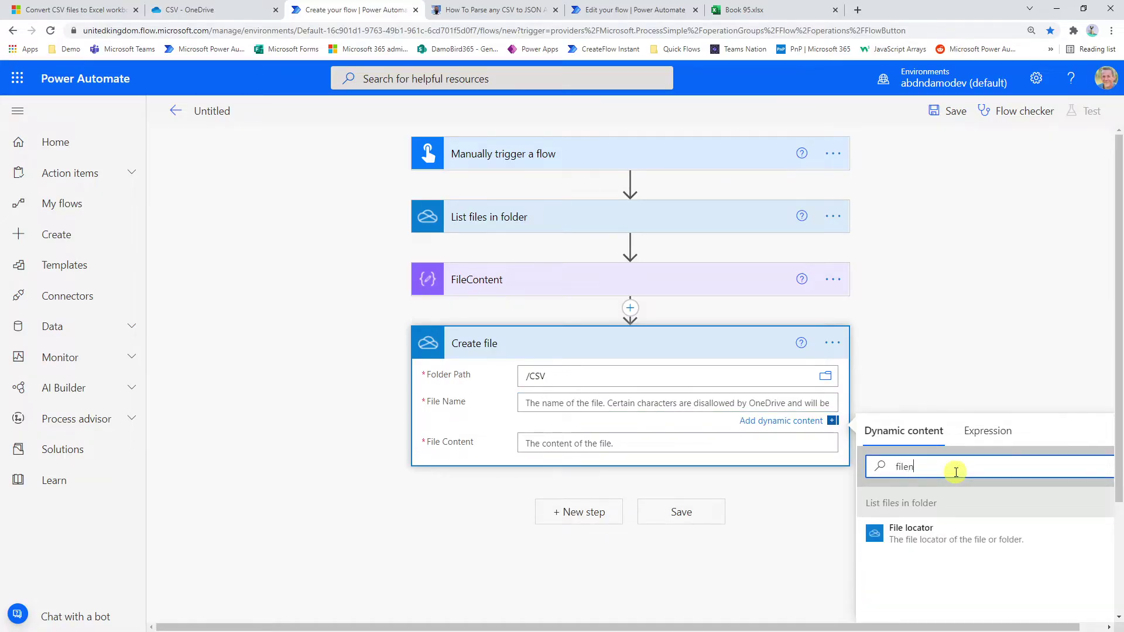
{"action": "key", "text": "BackSpace"}
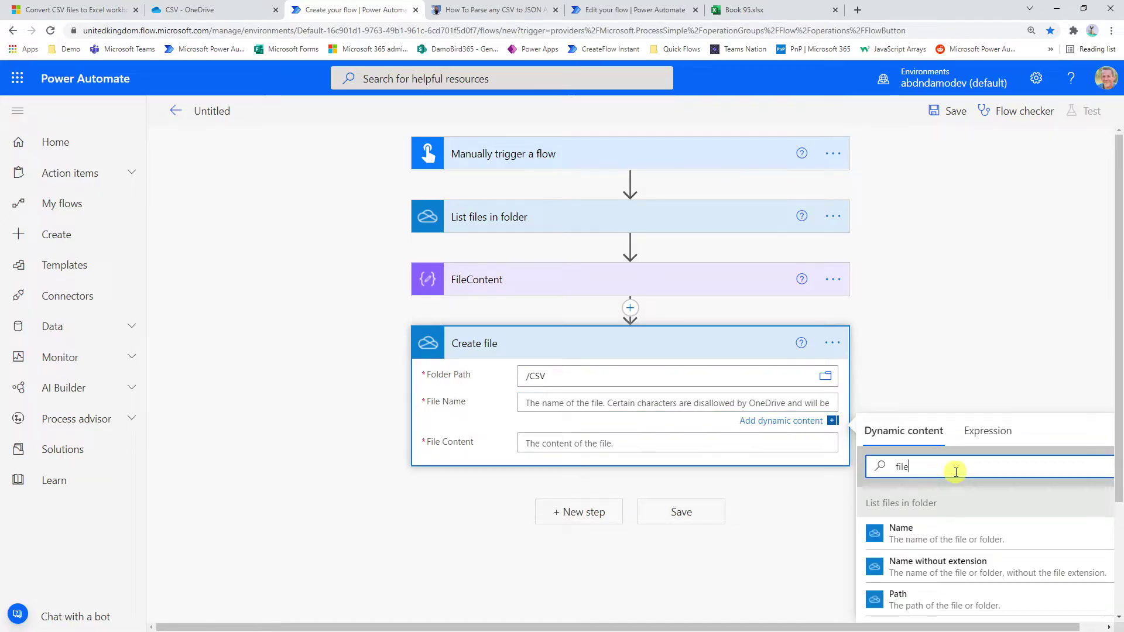
{"action": "left_click", "coordinate": [957, 574]}
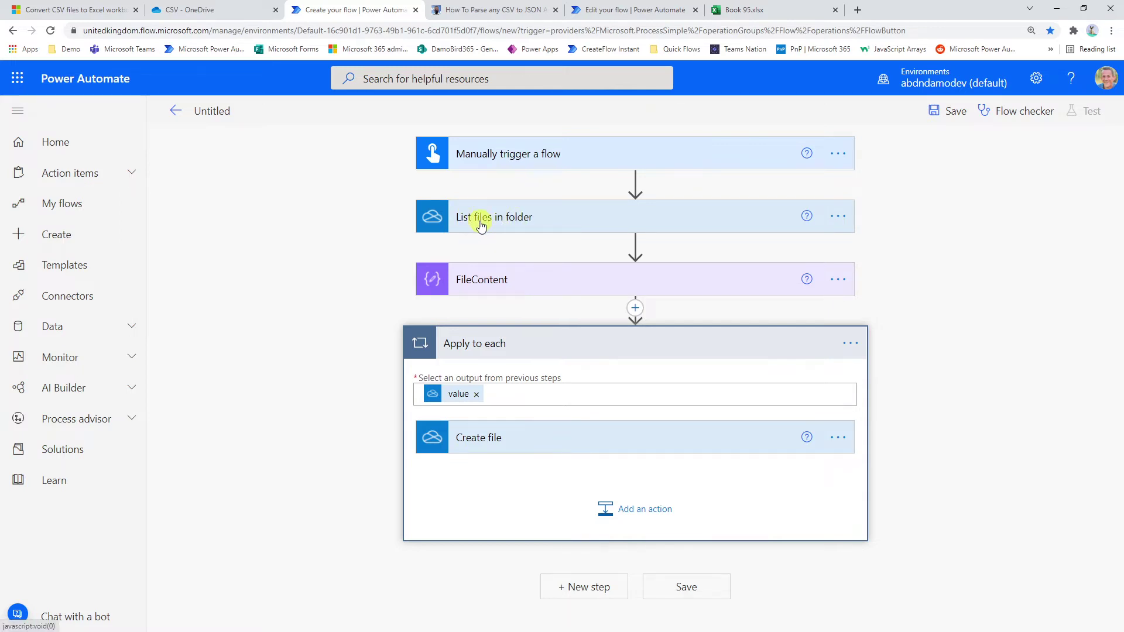
Make the Create file name the Name without extension token followed by .xlsx.
{"action": "left_click", "coordinate": [502, 440]}
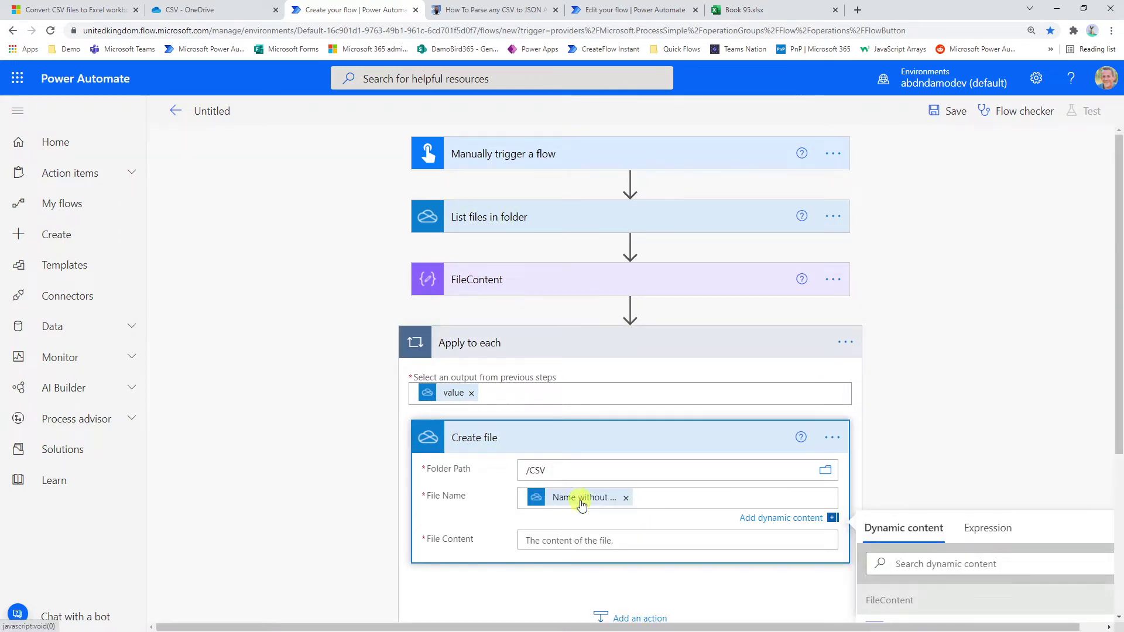
{"action": "left_click", "coordinate": [658, 499]}
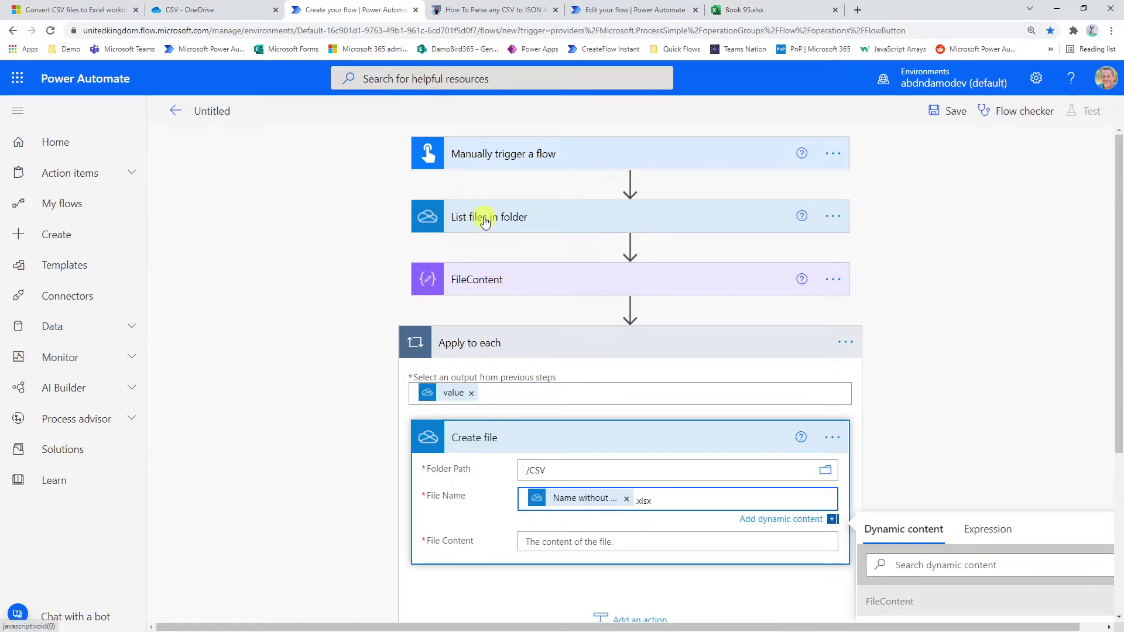
{"action": "left_click", "coordinate": [572, 542]}
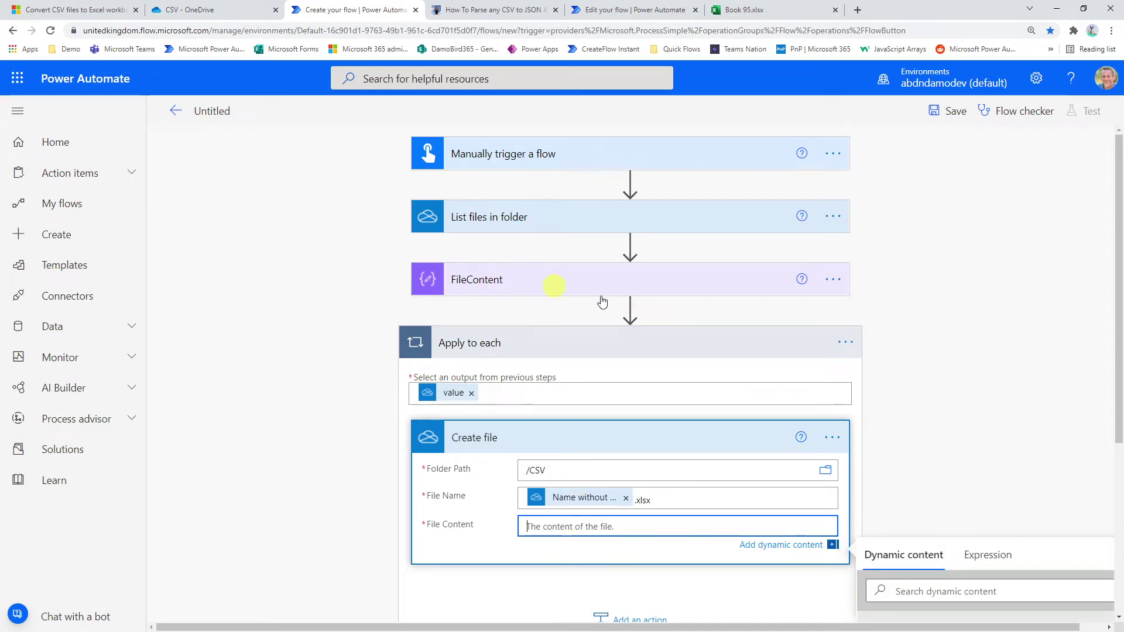
{"action": "scroll", "coordinate": [538, 288], "scroll_direction": "down", "scroll_amount": 2}
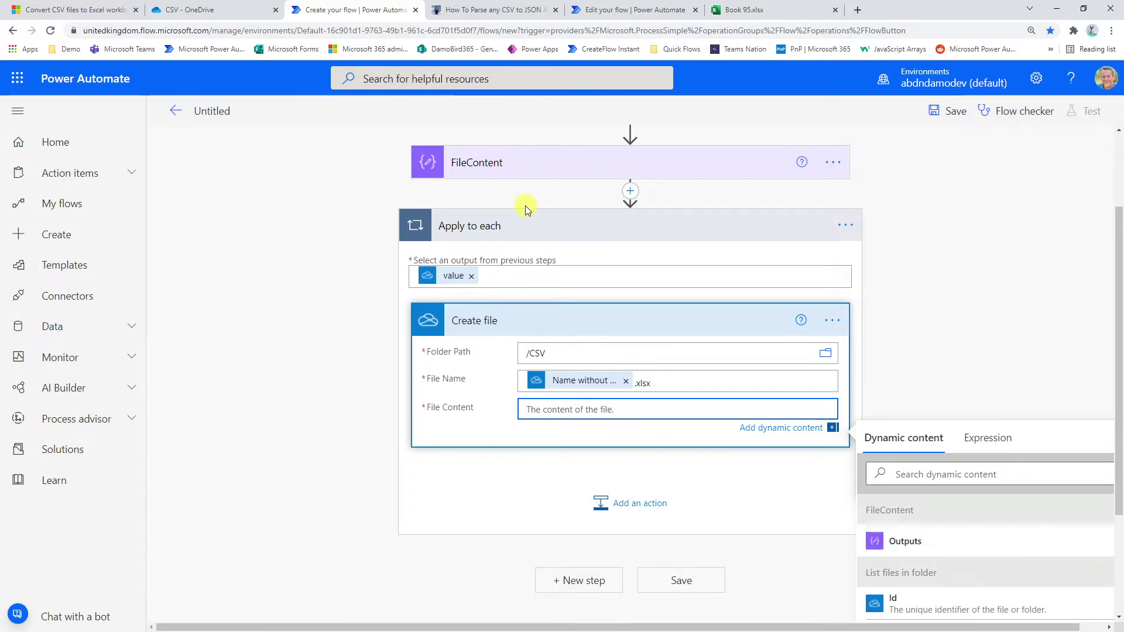
{"action": "scroll", "coordinate": [525, 209], "scroll_direction": "up", "scroll_amount": 1}
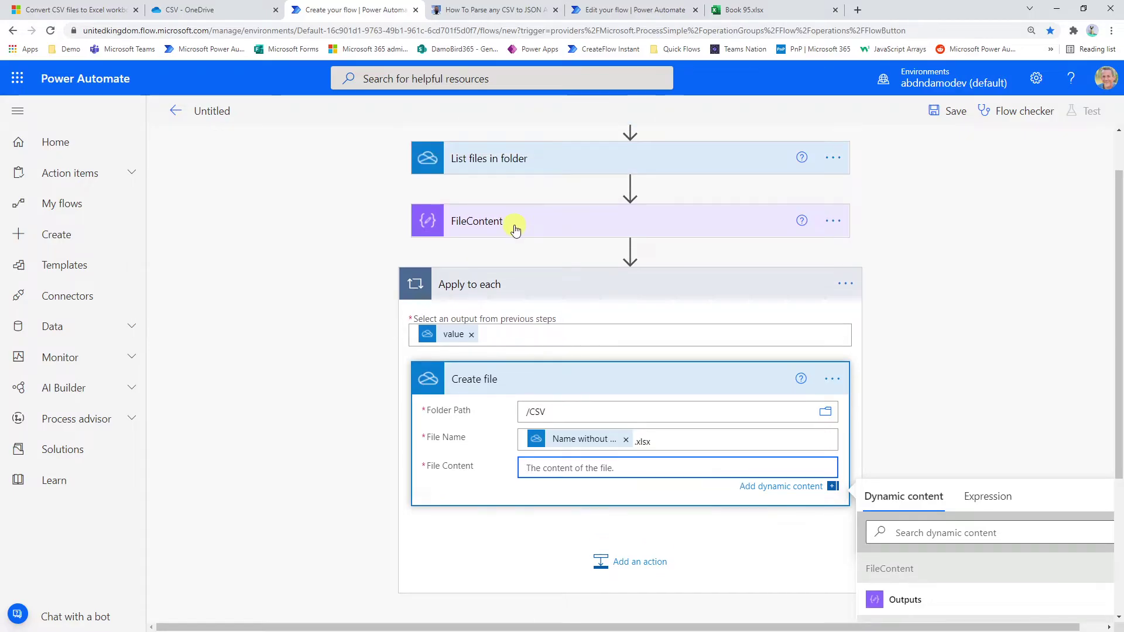